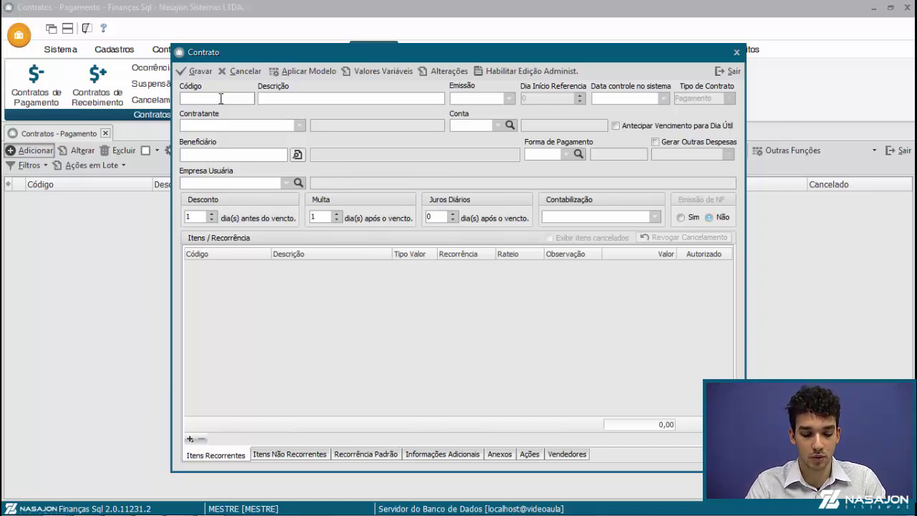
- Enter the contract code 001 and the description "Contrato de Pagamento"
type("001")
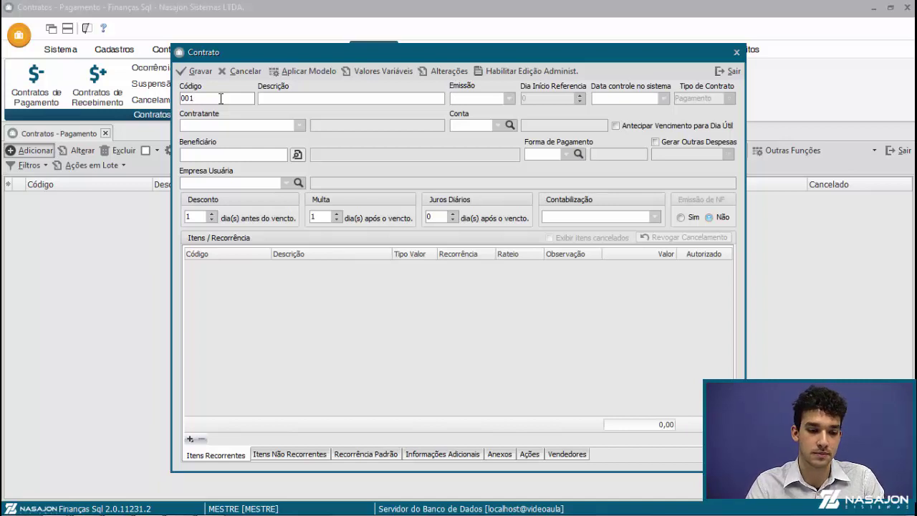
key("Tab")
type("Contra")
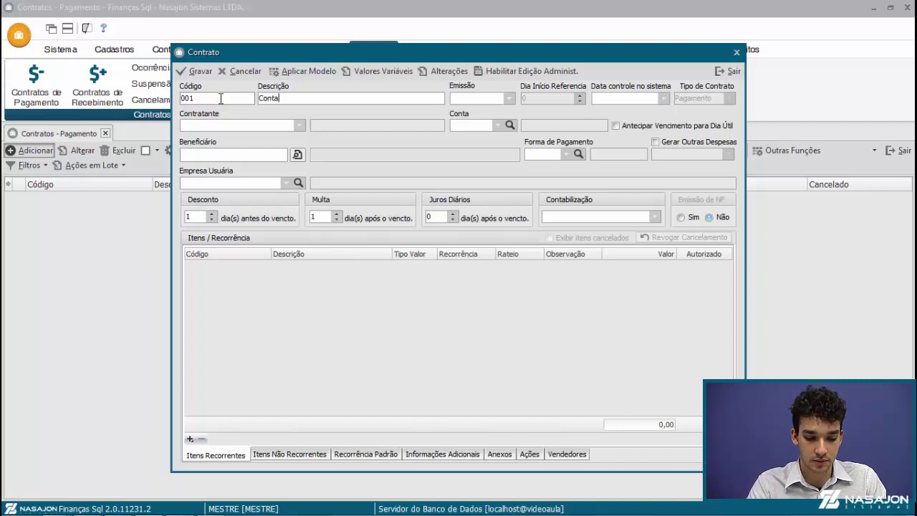
type("to d")
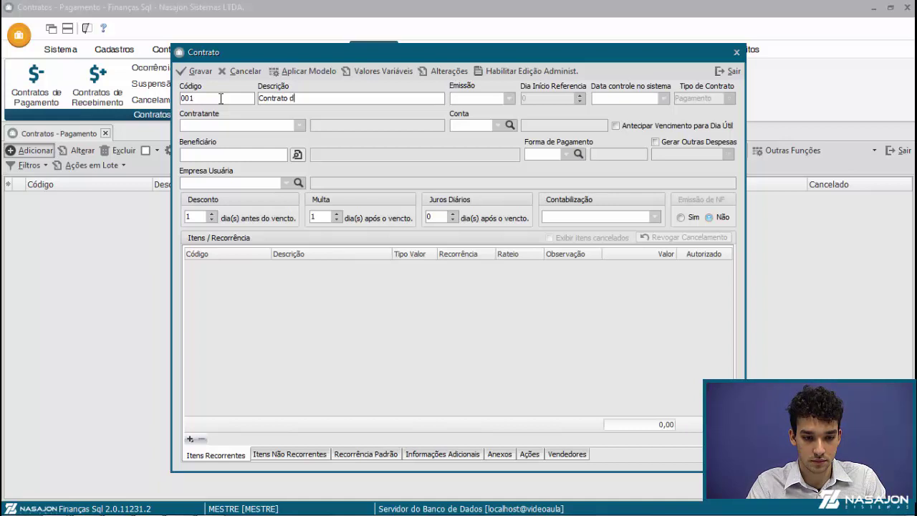
type("e Pagamento")
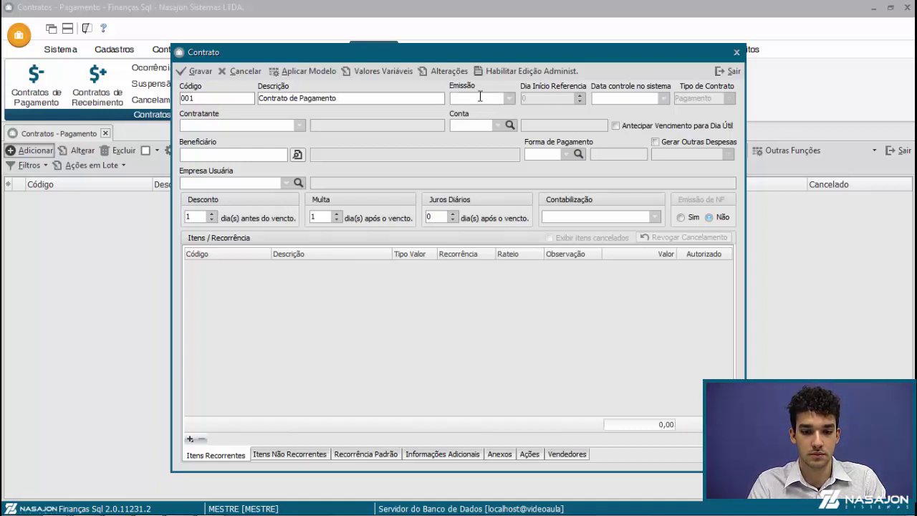
- Set the contract's issue date (Emissão) to 03/10/2017
left_click(508, 98)
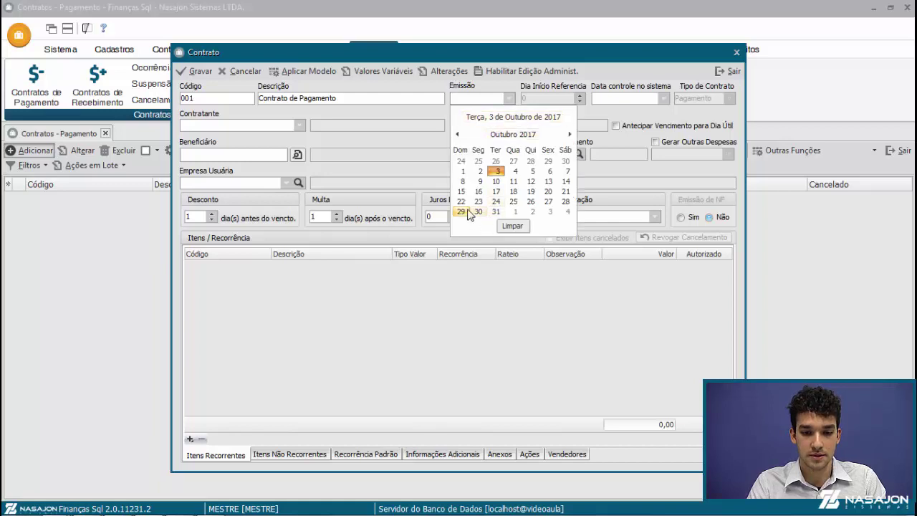
left_click(508, 225)
left_click(508, 99)
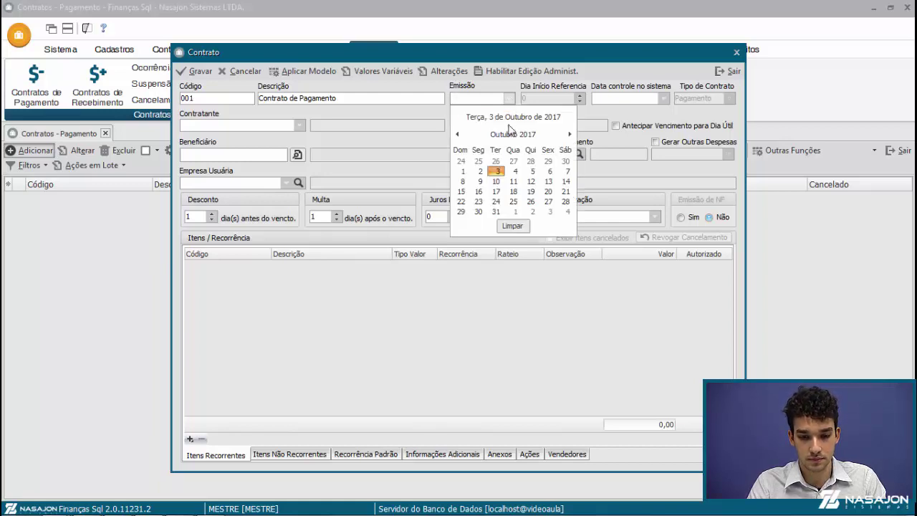
left_click(496, 169)
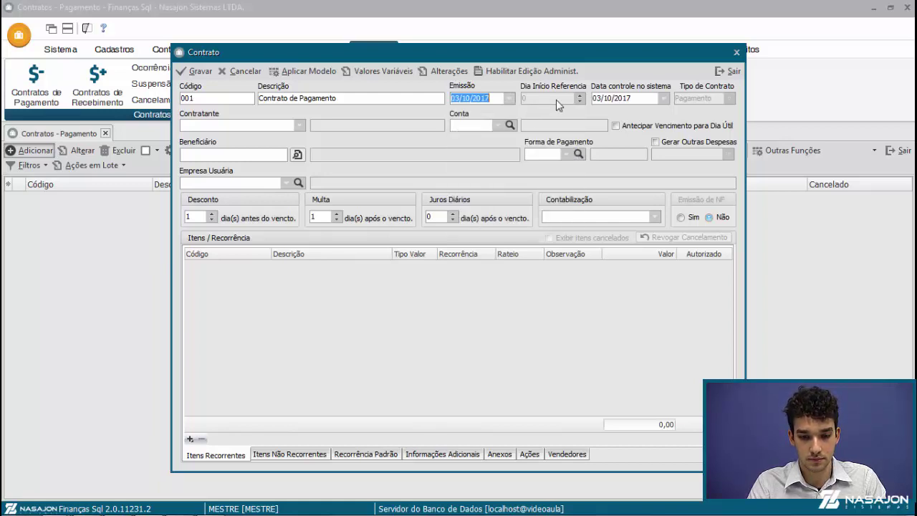
- Choose NASAJON as the contracting party (Contratante) and ITAÚ as the contract's account (Conta)
left_click(299, 125)
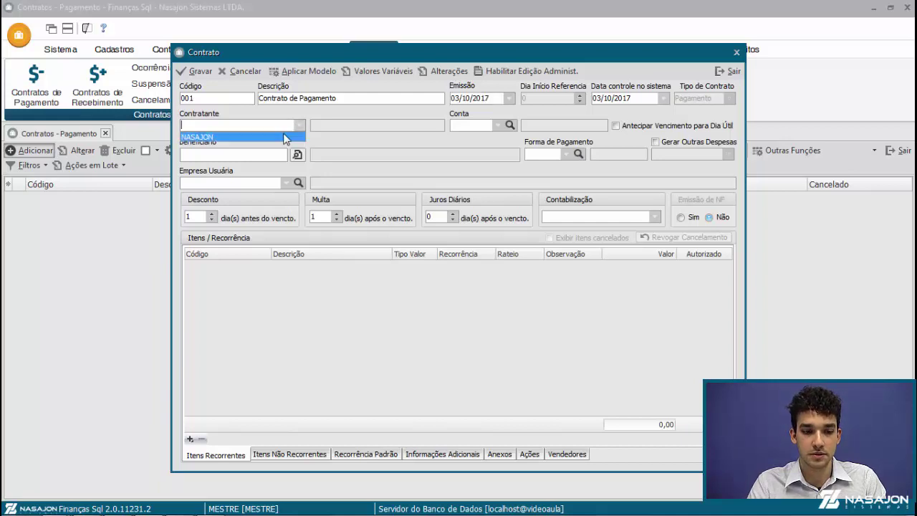
left_click(211, 137)
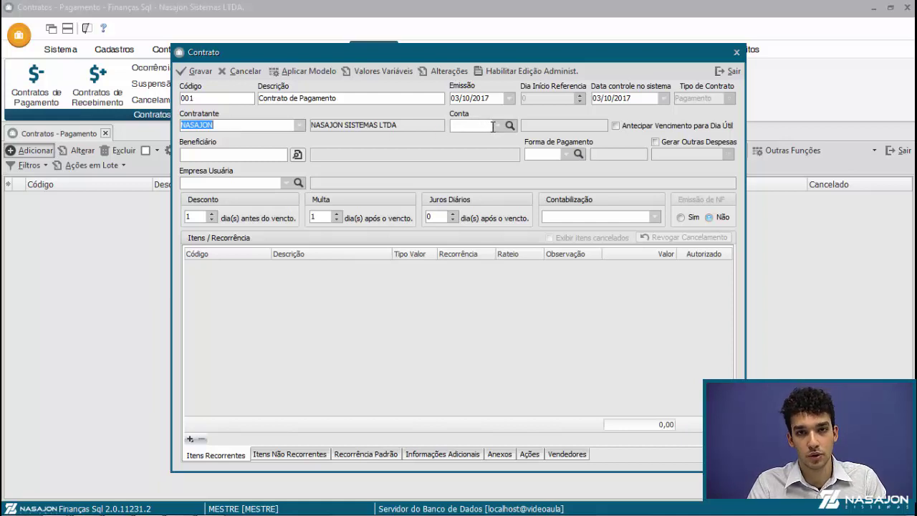
left_click(498, 127)
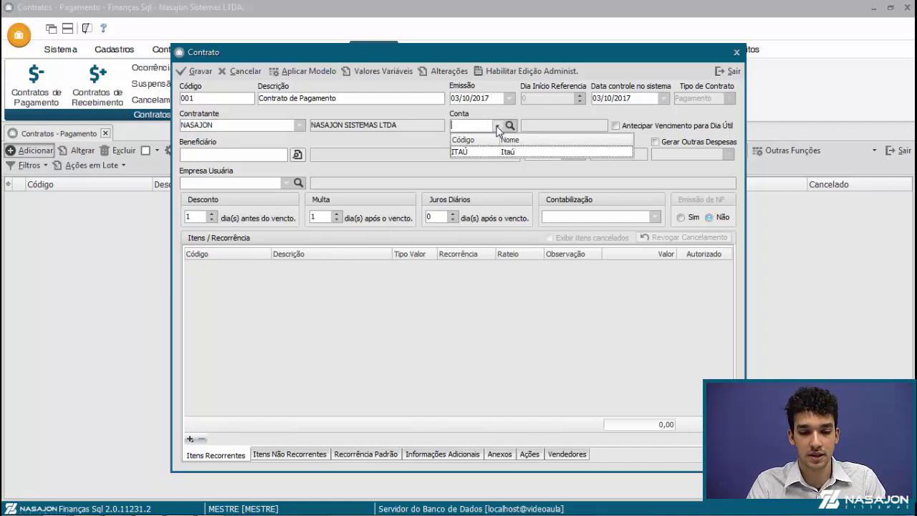
left_click(498, 151)
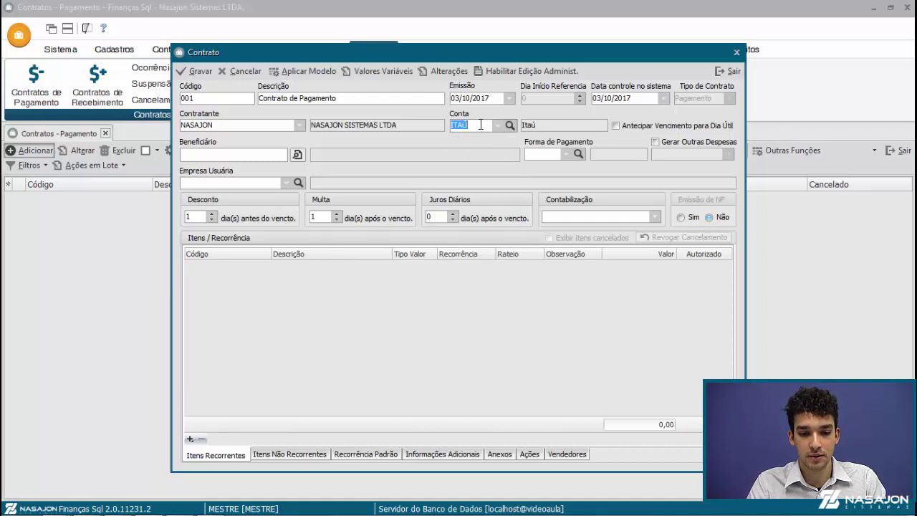
- Select the supplier TESTE-RJ as the contract's beneficiary
left_click(297, 154)
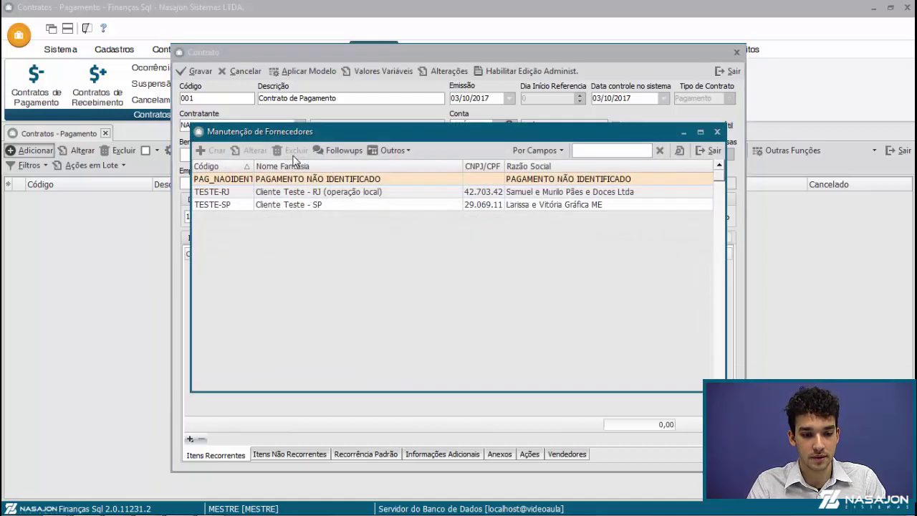
left_click(323, 192)
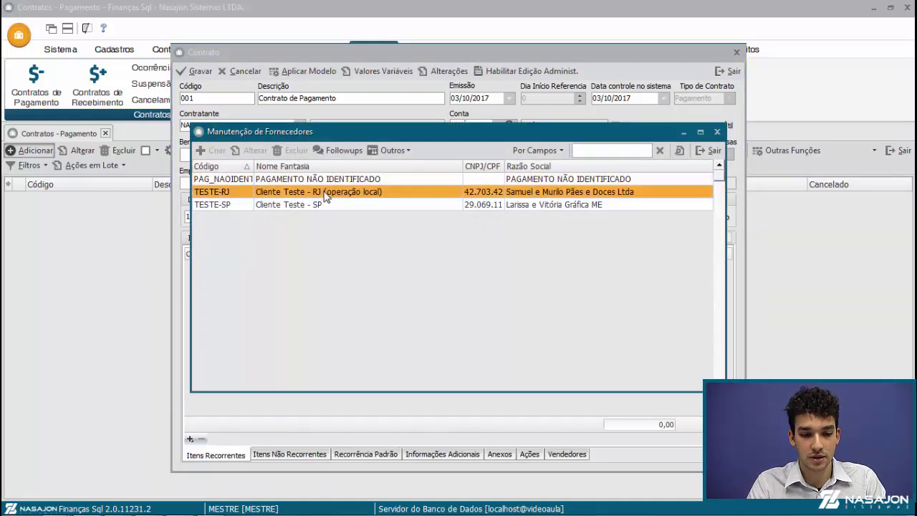
double_click(358, 191)
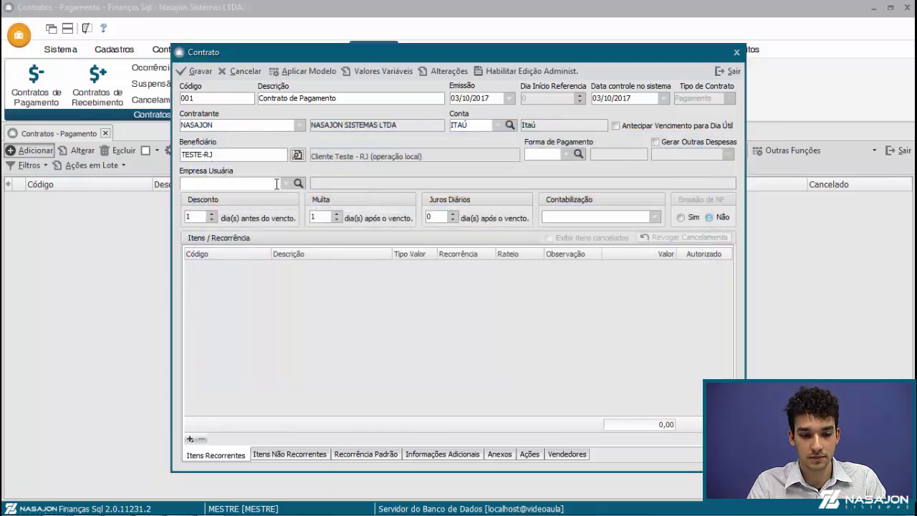
- Set the user company (Empresa Usuária) to TESTE-RJ and the payment method to 000, Boleto Bancário
left_click(287, 184)
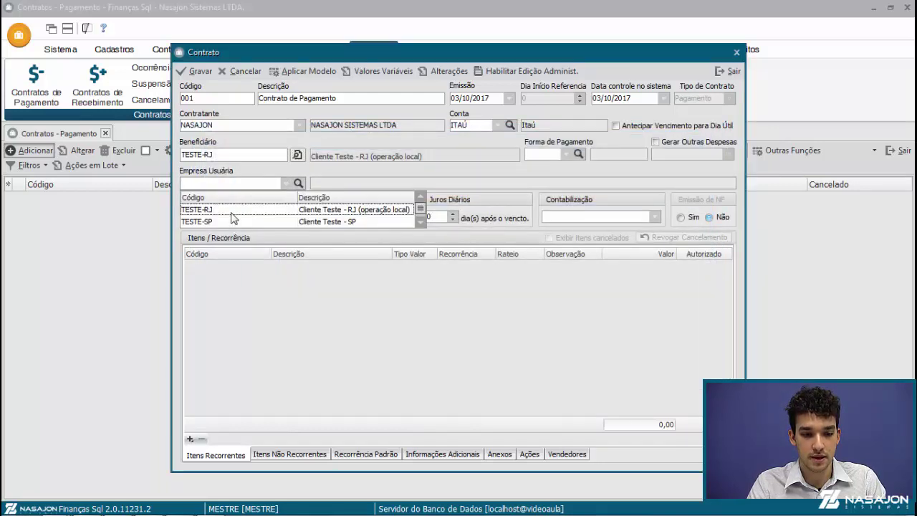
left_click(235, 210)
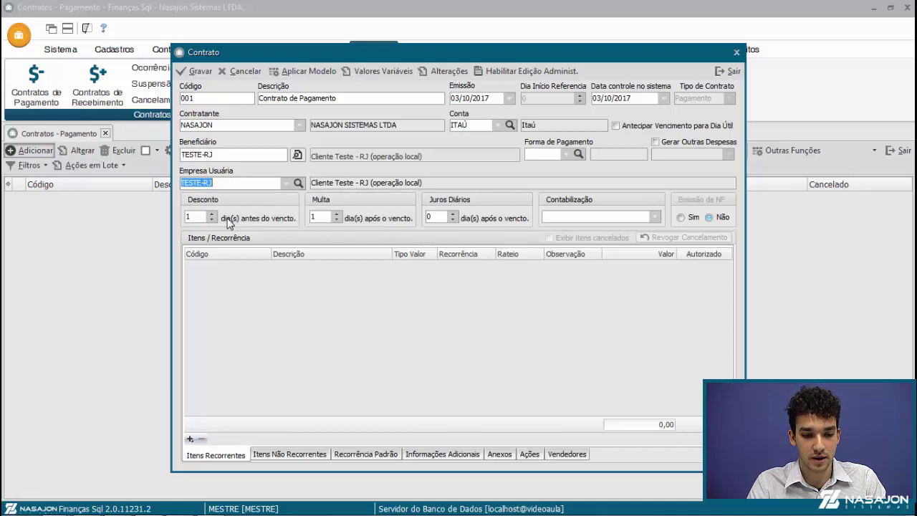
left_click(564, 155)
left_click(554, 180)
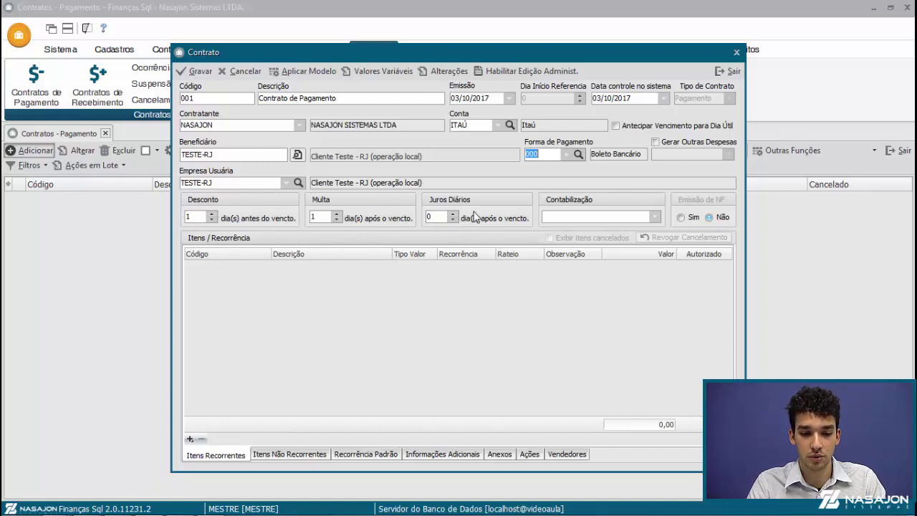
- Try setting the penalty (Multa) period to 0 days after the due date
left_click(198, 217)
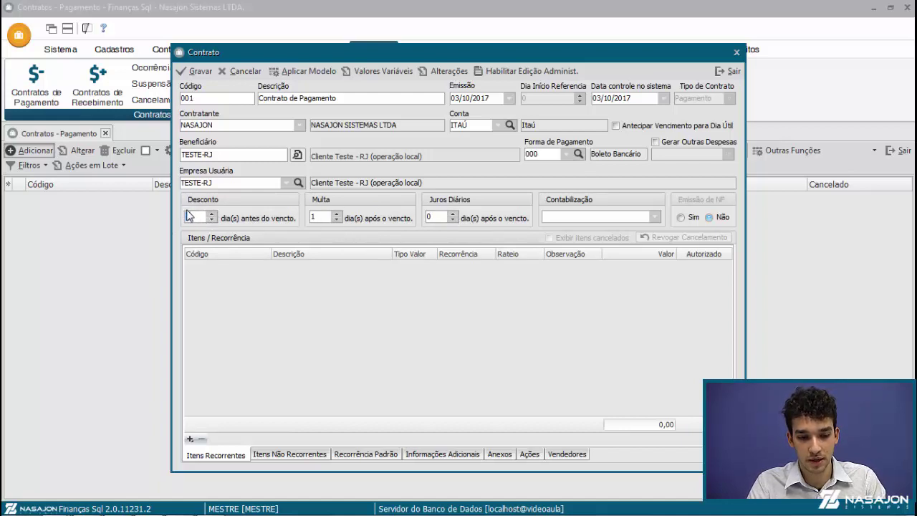
left_click(319, 217)
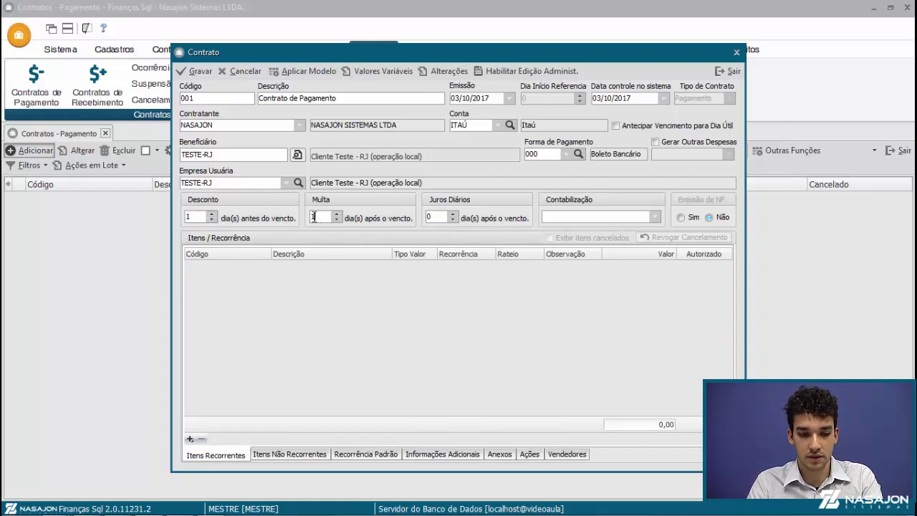
type("0")
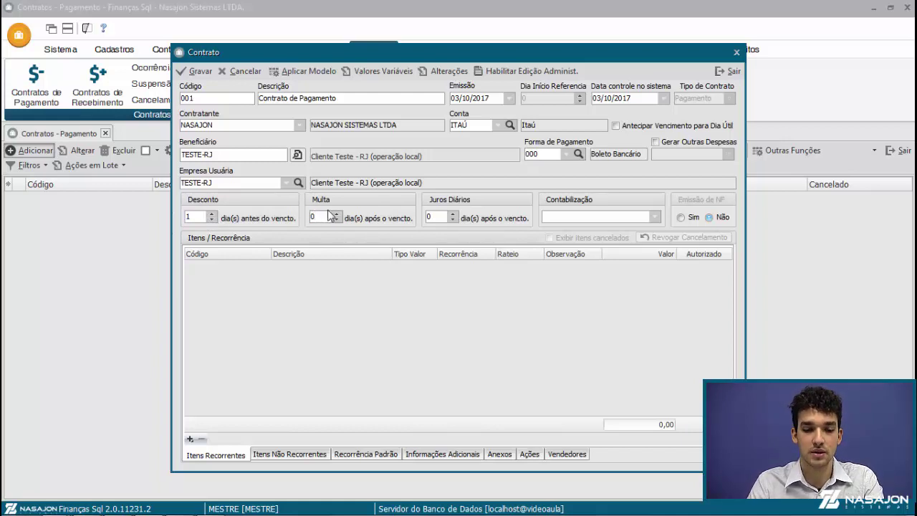
left_click(435, 217)
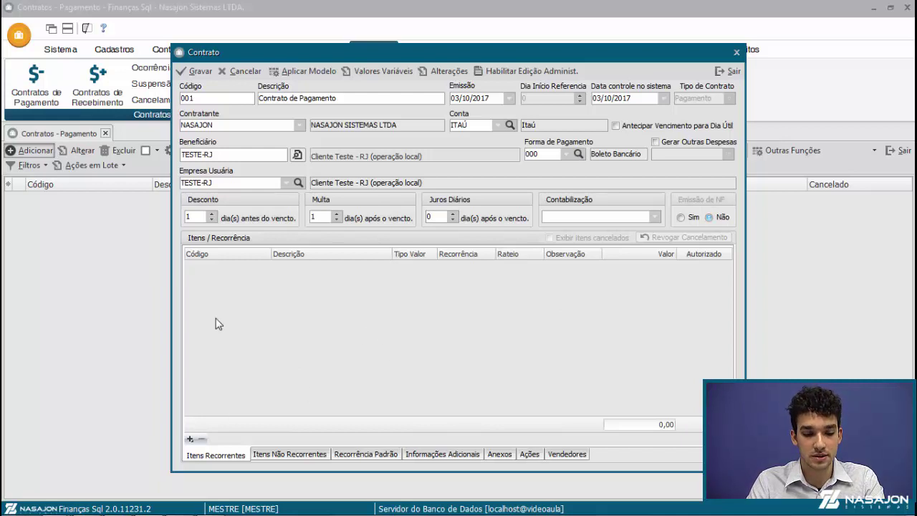
- Add a recurring item to the contract with code 25689 and description "Limpeza"
left_click(191, 438)
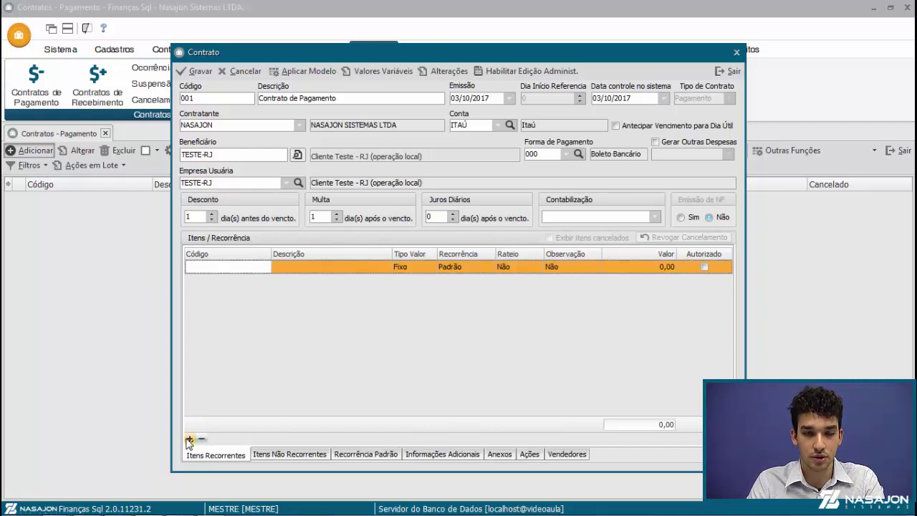
left_click(301, 270)
left_click(231, 271)
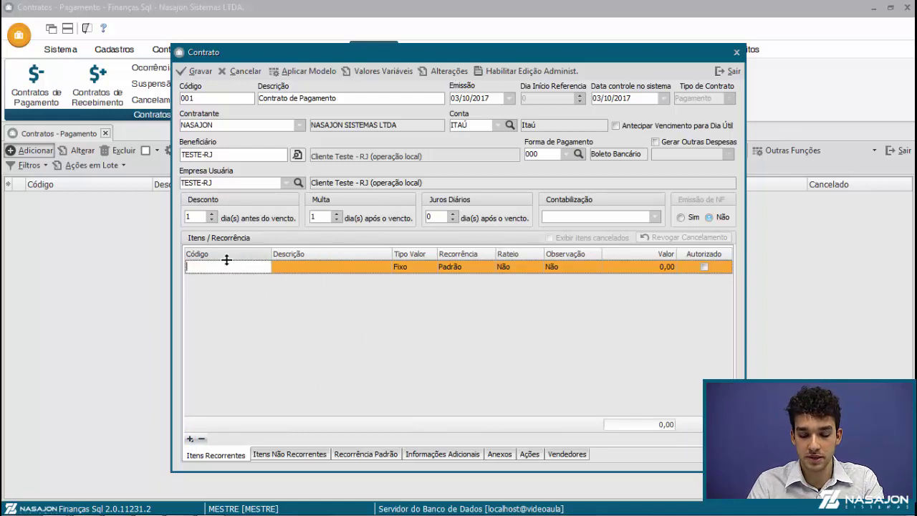
type("25689")
key("Tab")
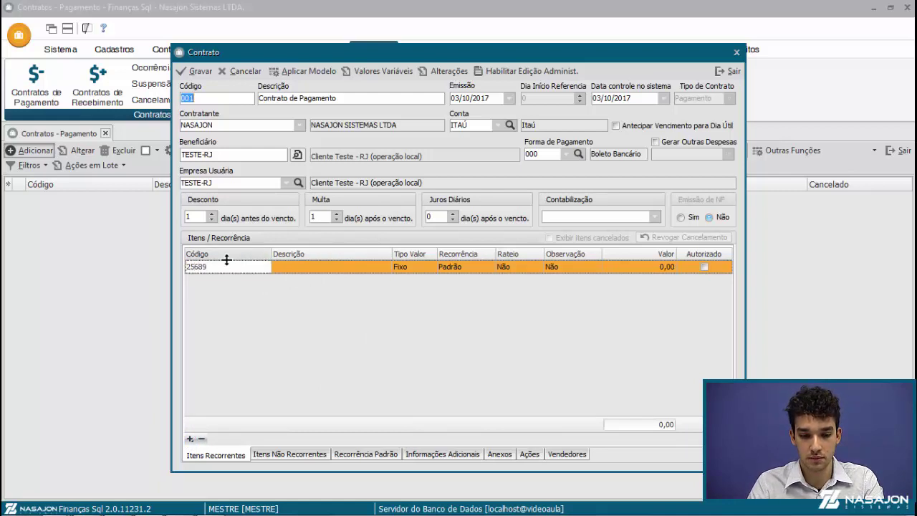
left_click(330, 266)
type("Limpexa")
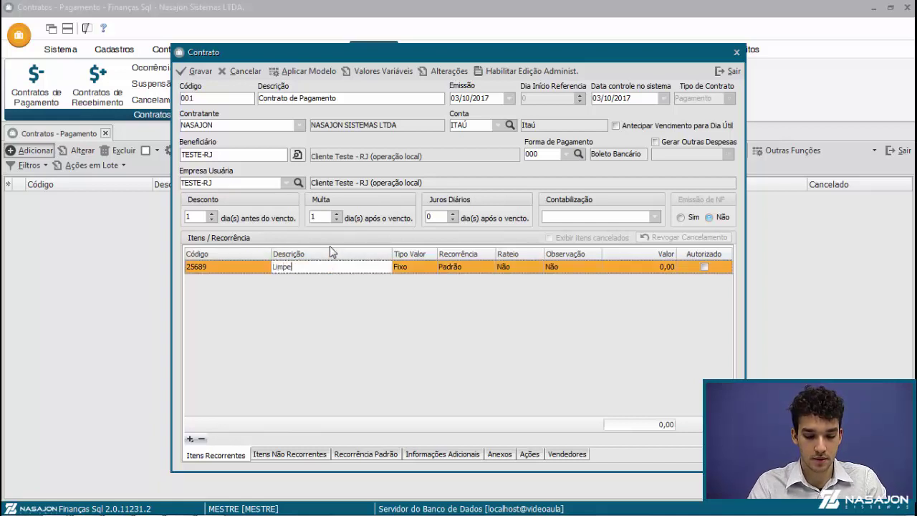
key("BackSpace")
key("BackSpace")
type("za")
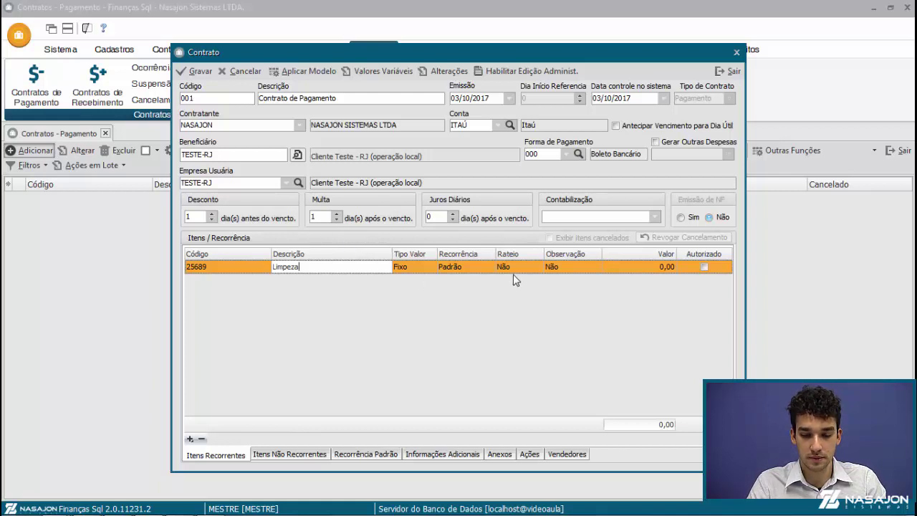
- Set the value of the Limpeza recurring item to 500
left_click(451, 269)
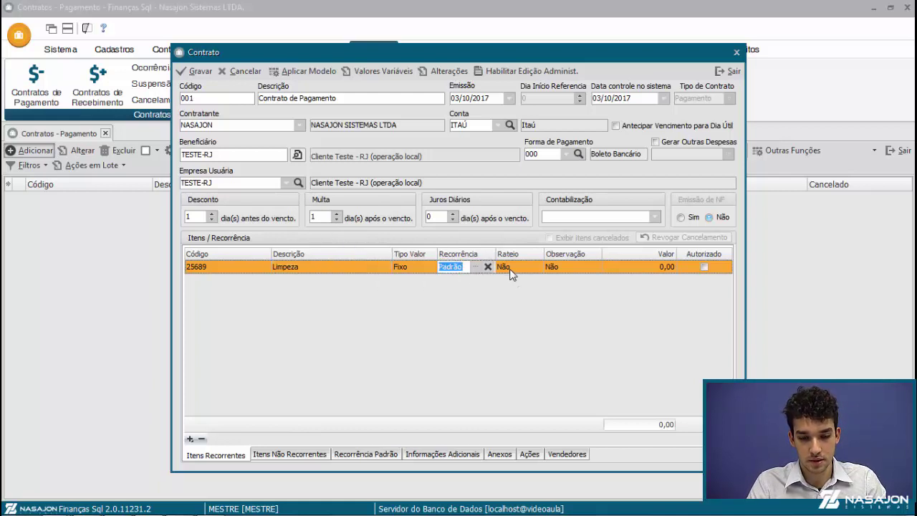
key("Tab")
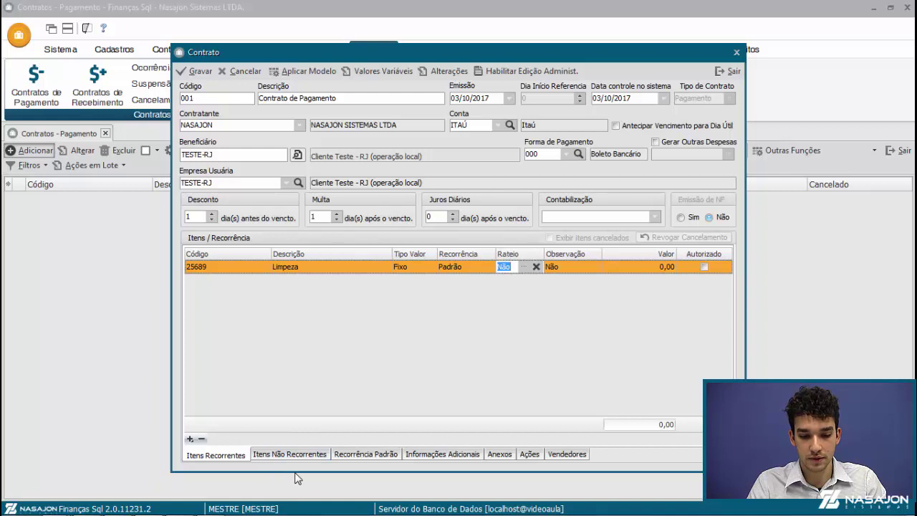
key("Tab")
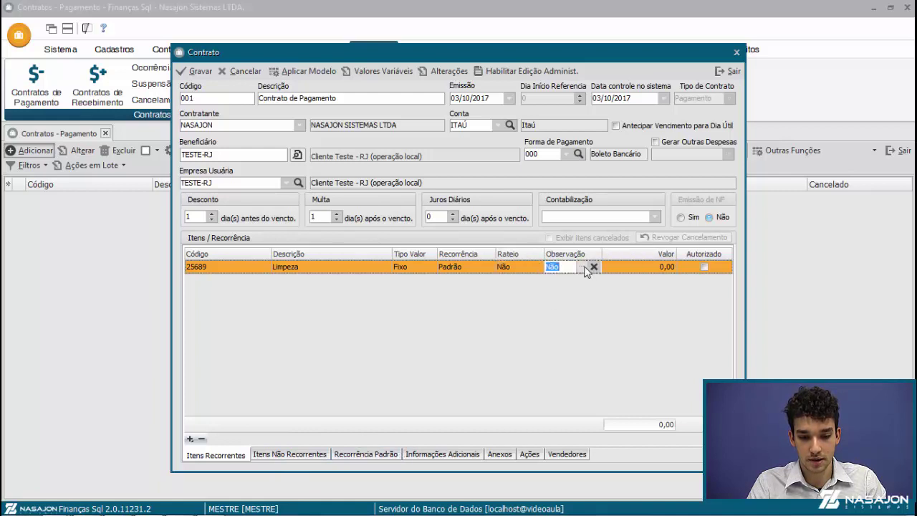
left_click(619, 266)
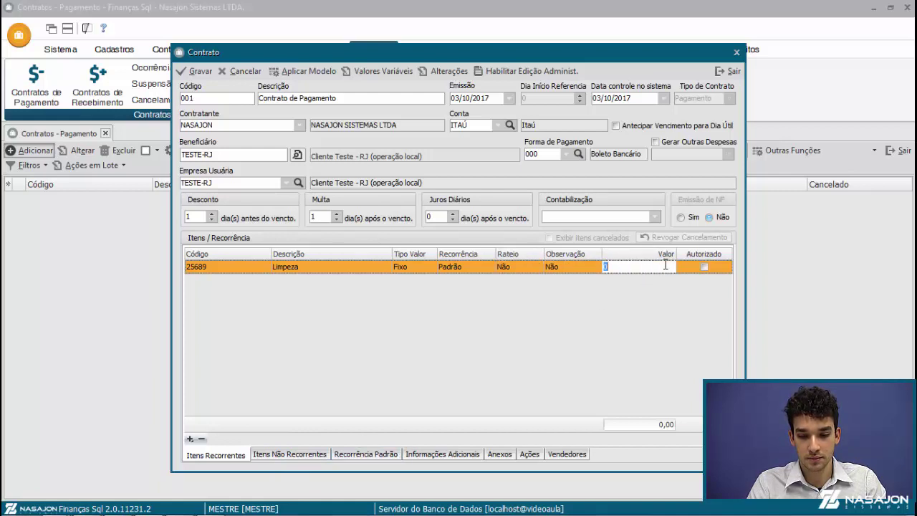
type("500")
key("Tab")
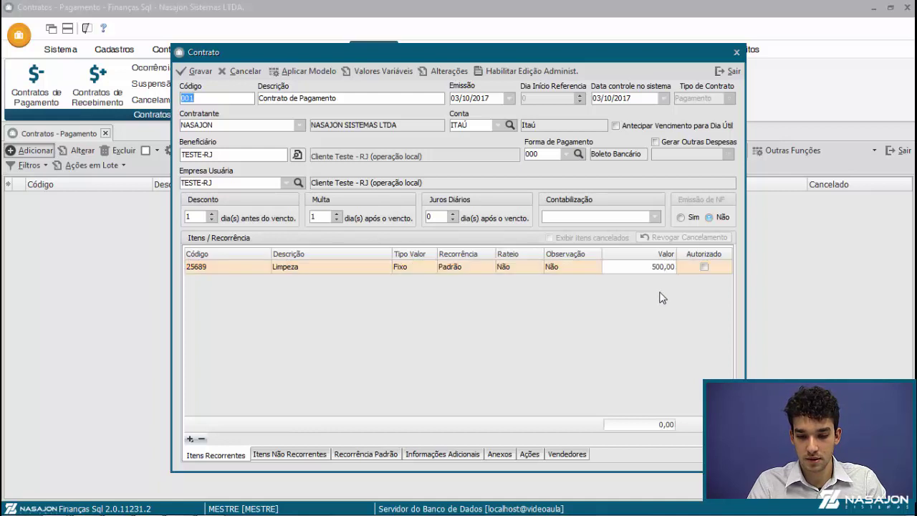
- Set the billing unit (Unidade de cobrança) to Mês in the contract's default recurrence settings (Recorrência Padrão)
left_click(365, 456)
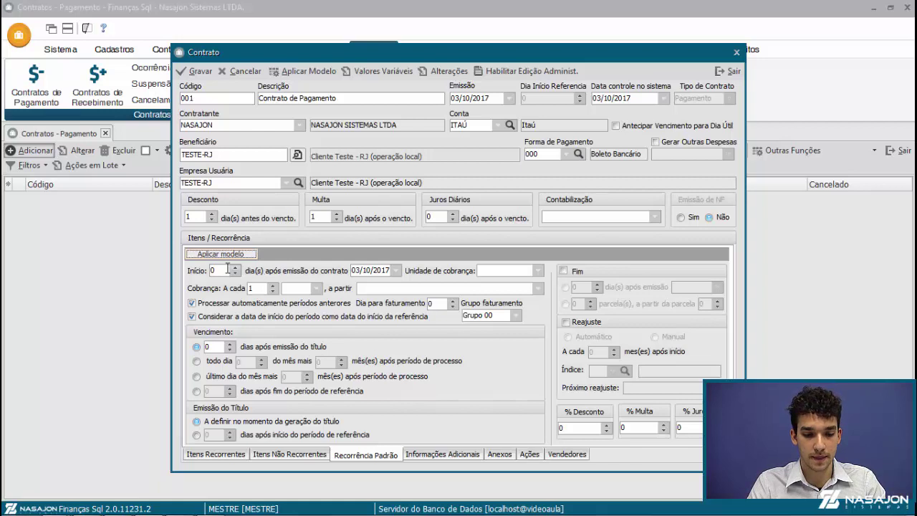
left_click_drag(227, 271, 212, 270)
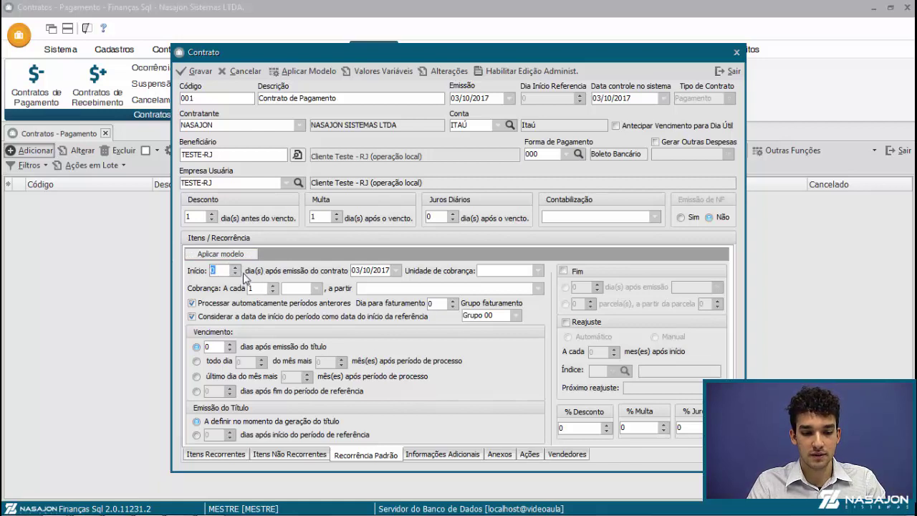
left_click(223, 271)
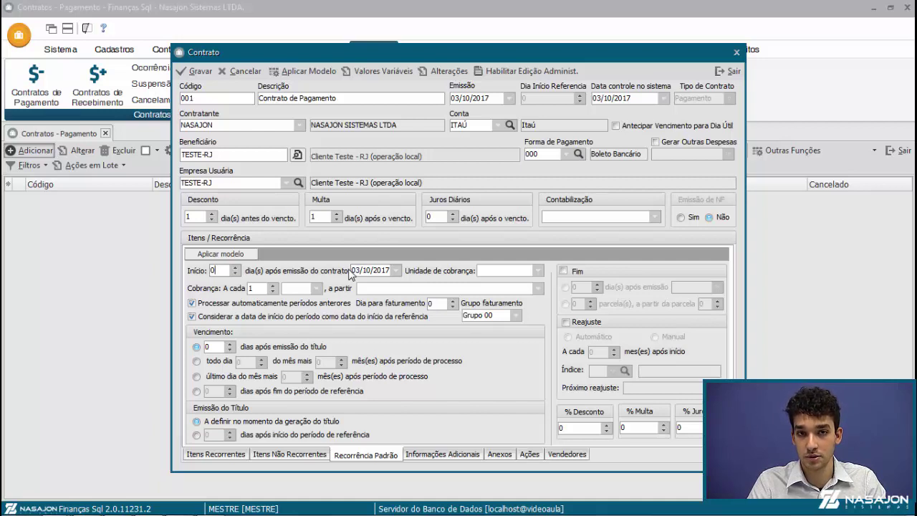
left_click(524, 273)
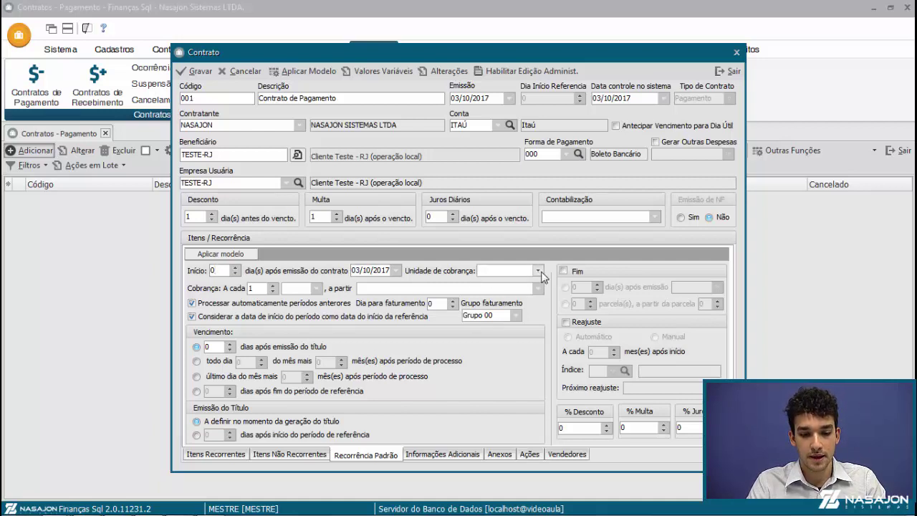
left_click(537, 271)
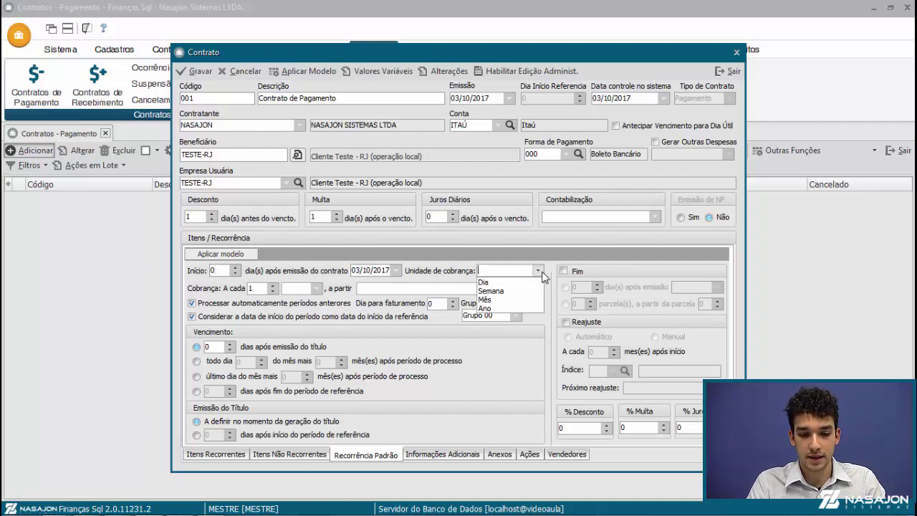
left_click(509, 302)
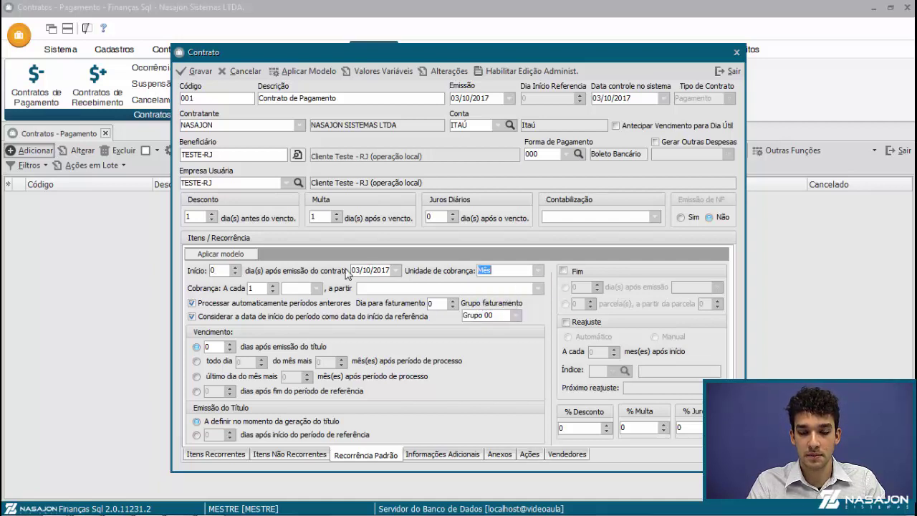
left_click(541, 271)
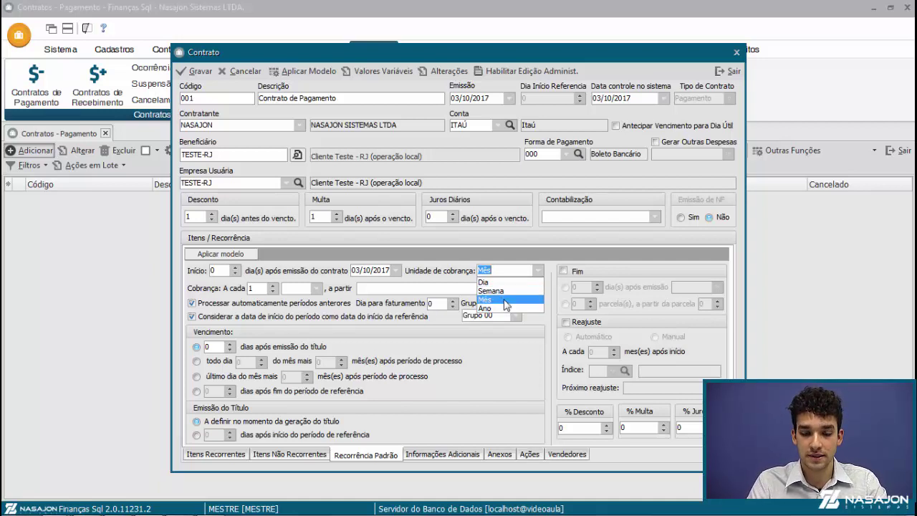
left_click(502, 300)
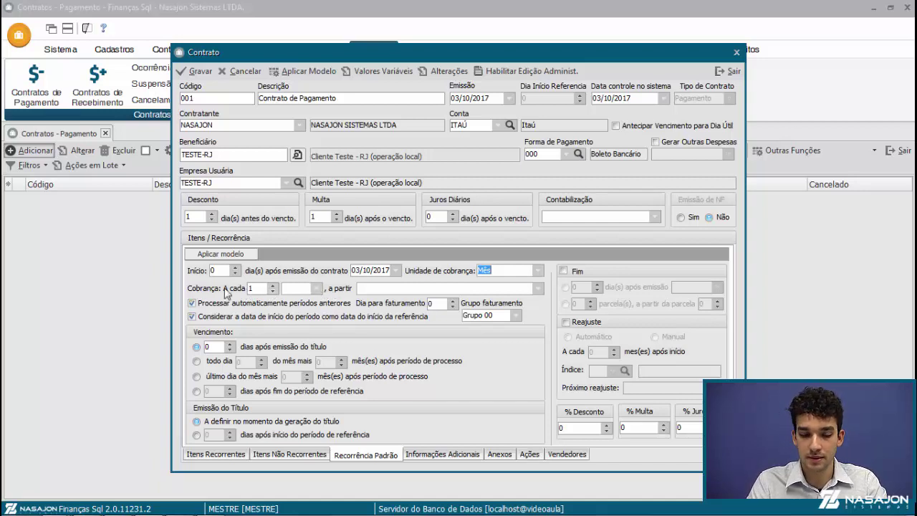
- Set billing to every 1 Mês from "do próprio mês referenciando o próprio" and disable automatic processing of previous periods
left_click(285, 288)
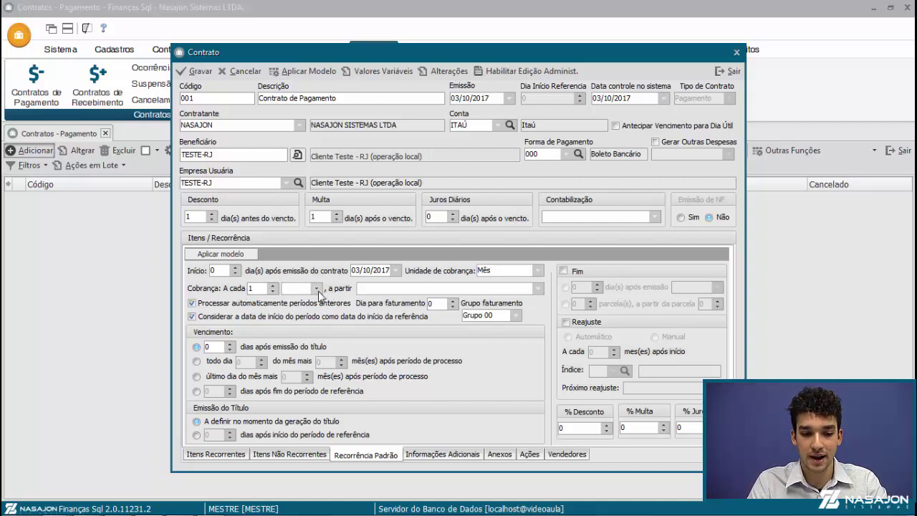
left_click(315, 288)
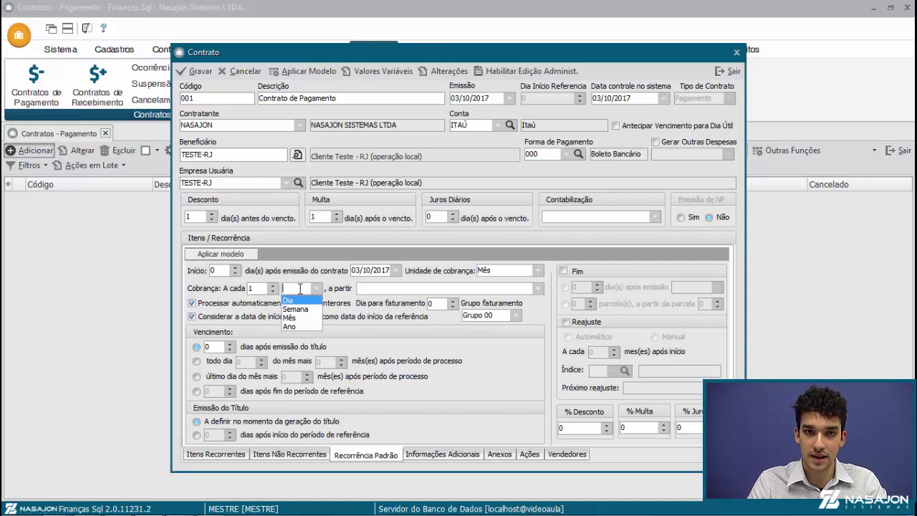
left_click(290, 318)
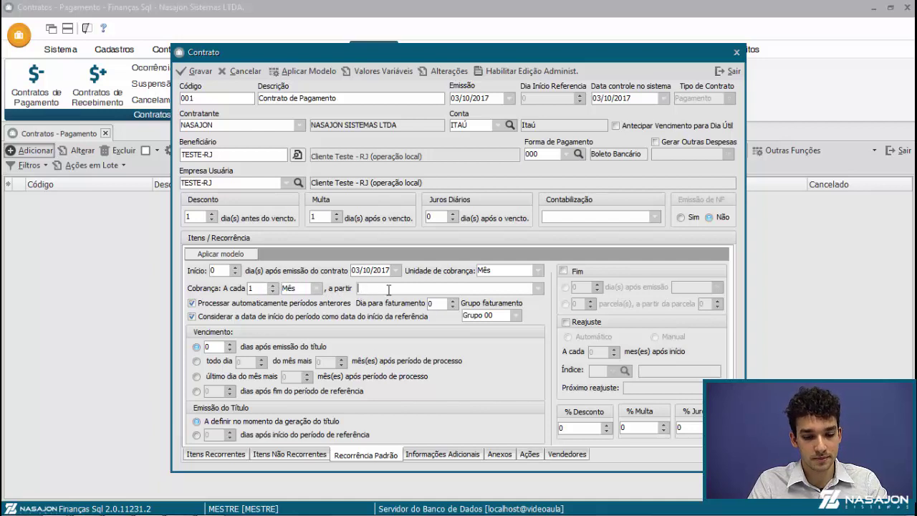
left_click(538, 288)
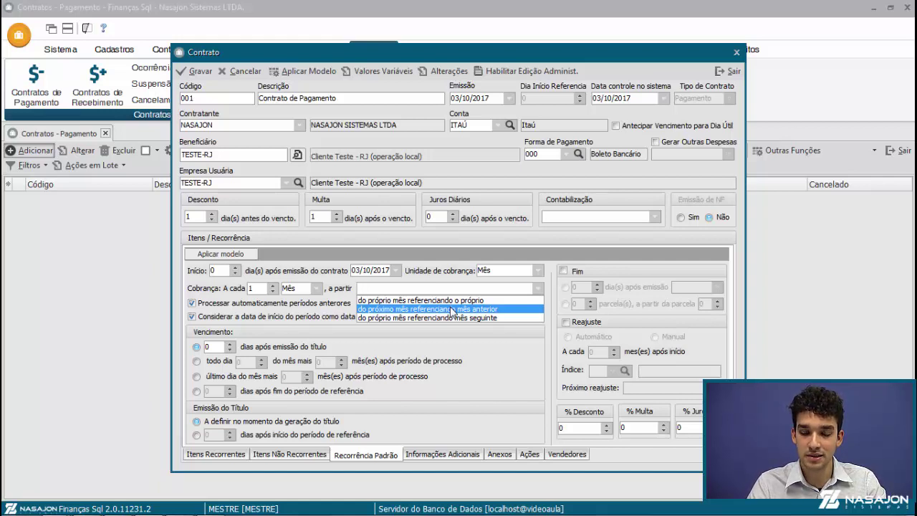
left_click(415, 300)
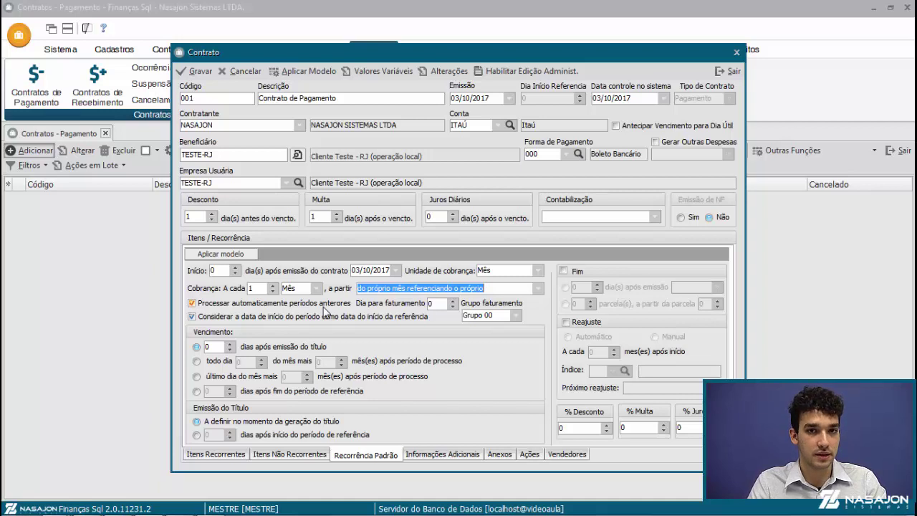
left_click(348, 305)
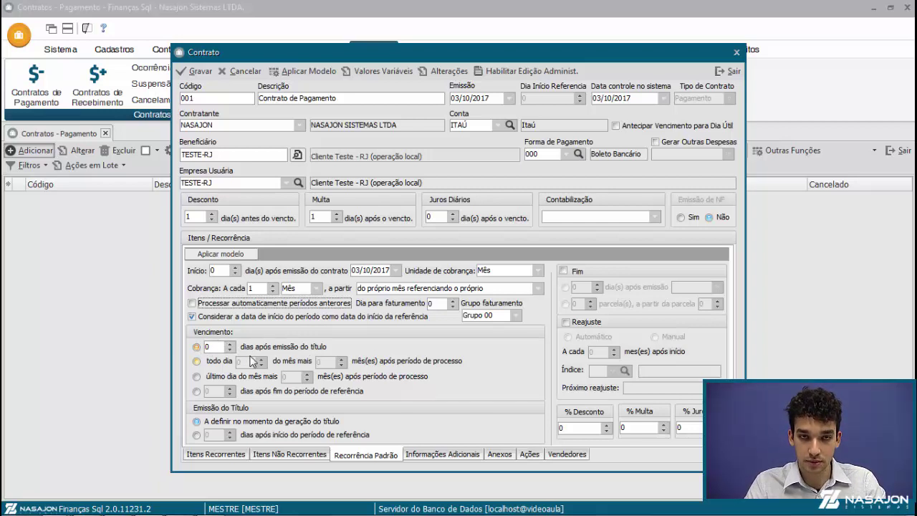
- Try a due date of 30 days after title issue, and one on day 28 of the month plus 0 months
left_click(219, 347)
type("30")
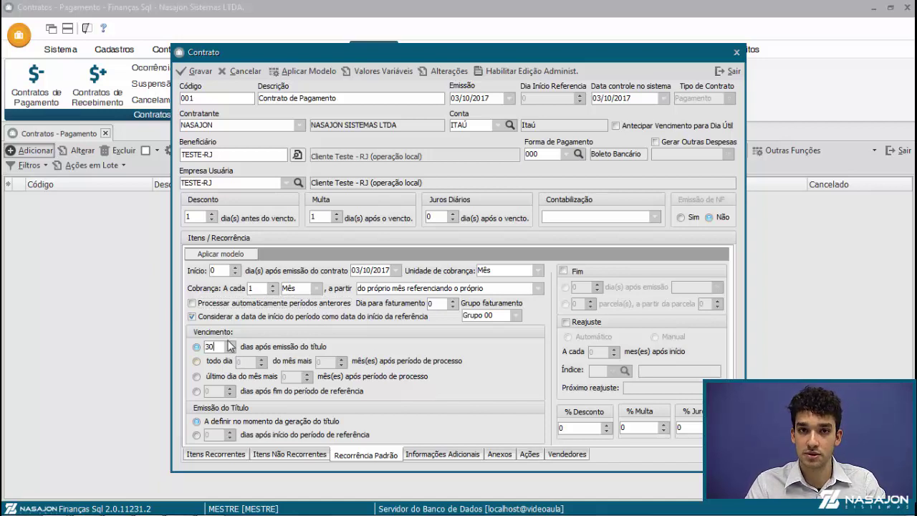
left_click(207, 362)
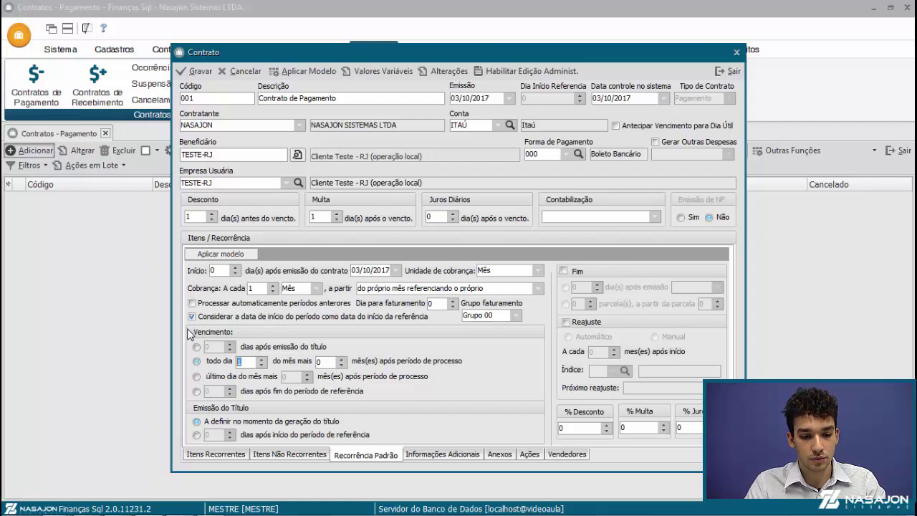
type("28")
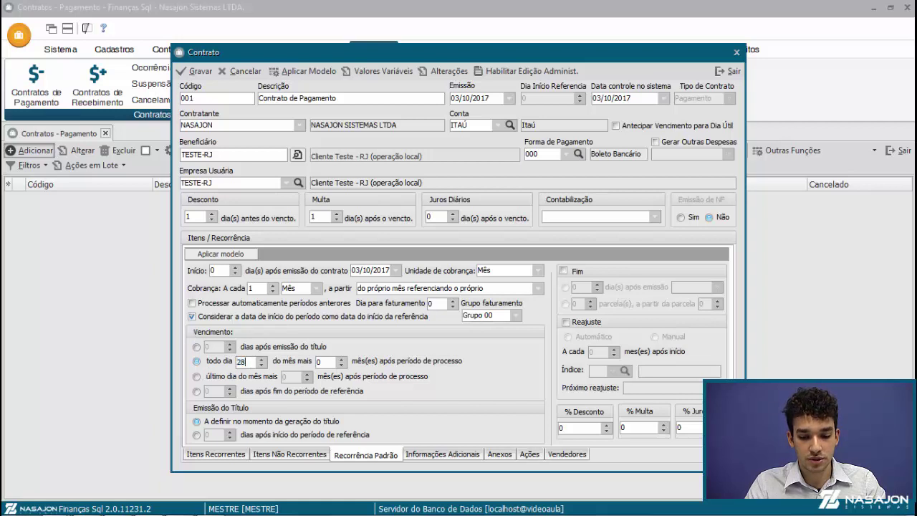
left_click(325, 364)
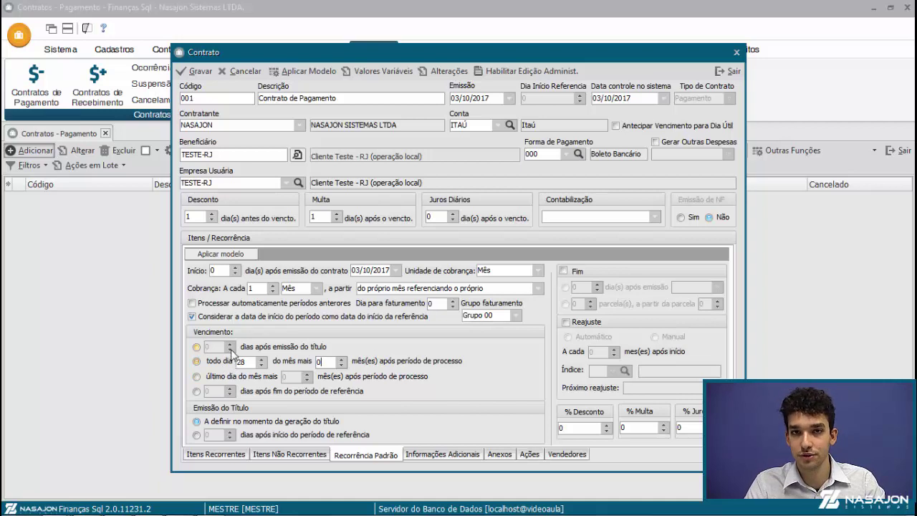
- Try the due-date options for the last day of the month plus 2 or 0 months and days after the reference period's end
left_click(209, 378)
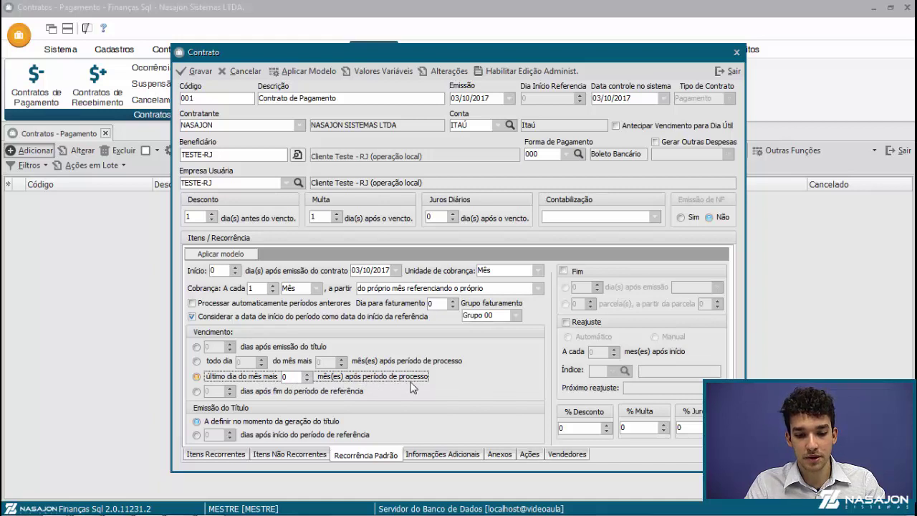
left_click(290, 376)
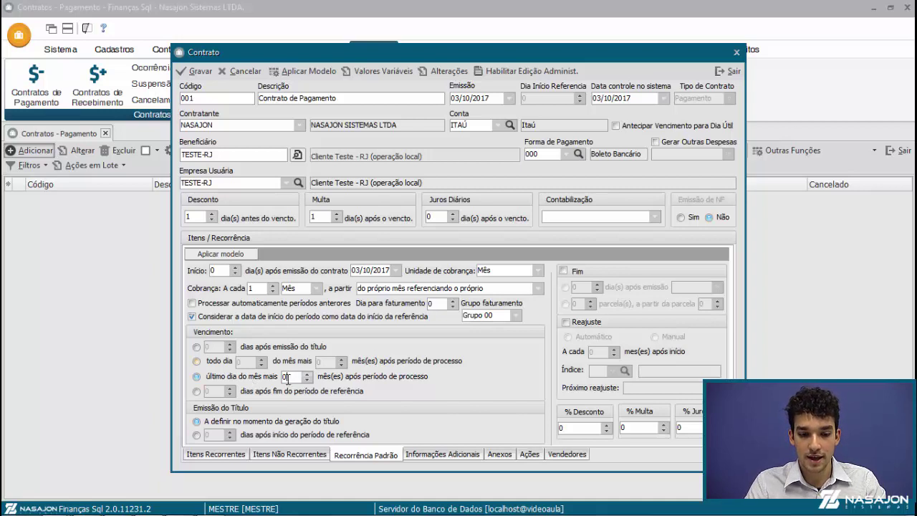
key("BackSpace")
type("2")
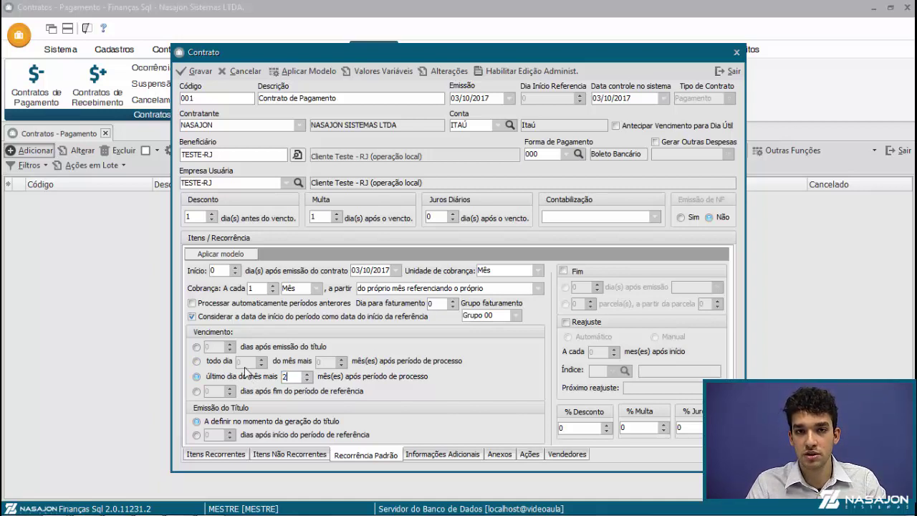
key("BackSpace")
type("0")
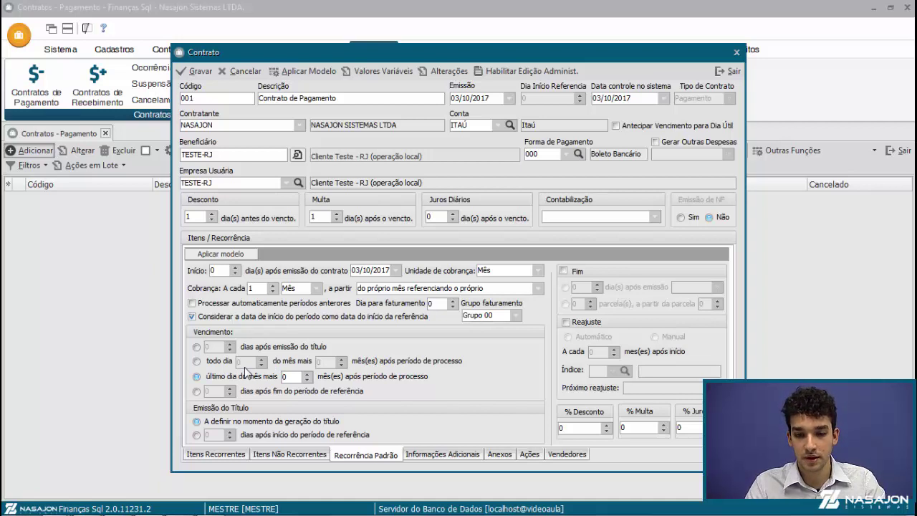
left_click(196, 391)
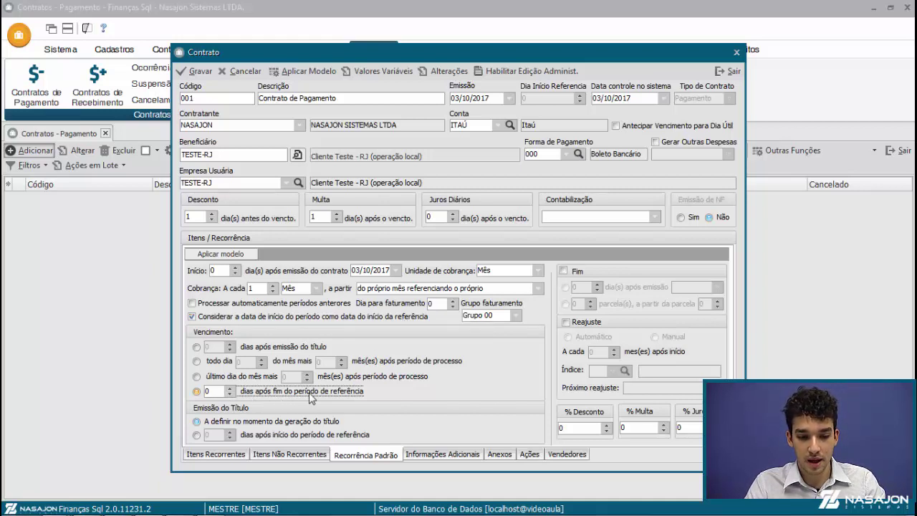
double_click(207, 391)
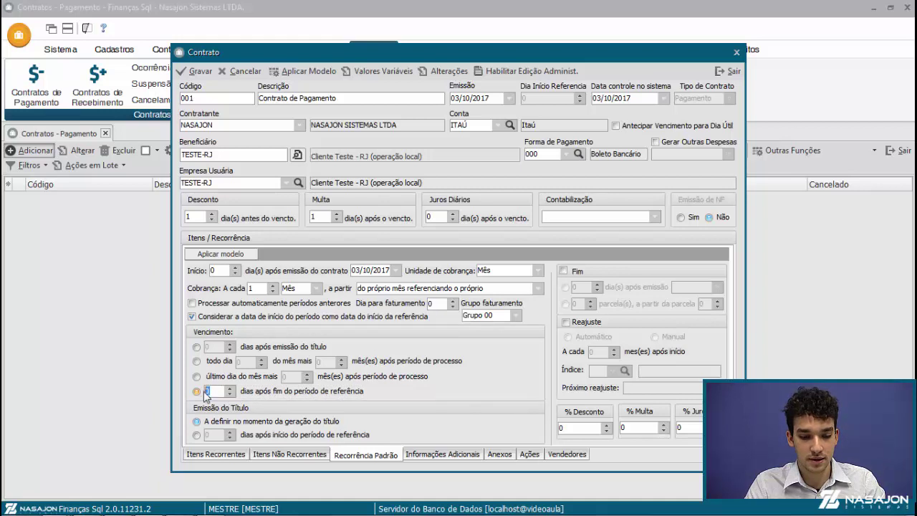
- Set the due date to day 28 of the month plus 0 months, with title issue defined at title generation
left_click(196, 361)
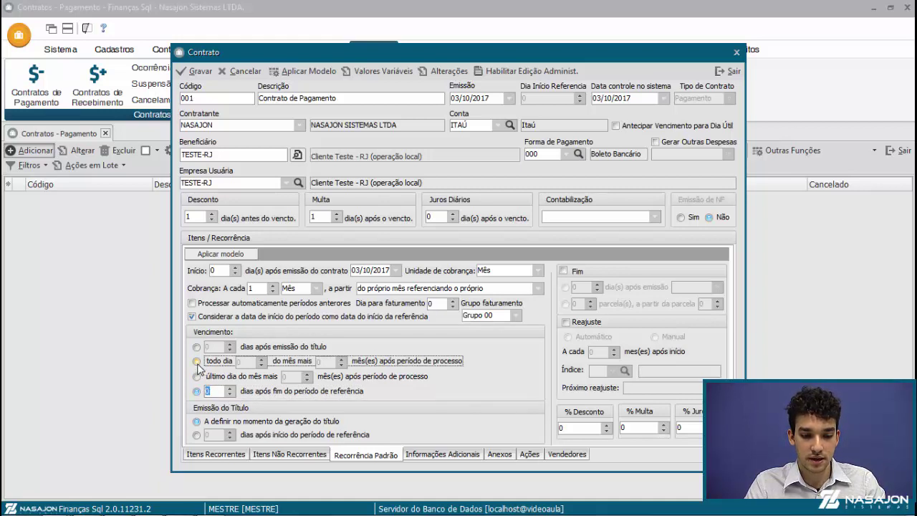
left_click_drag(247, 363, 213, 365)
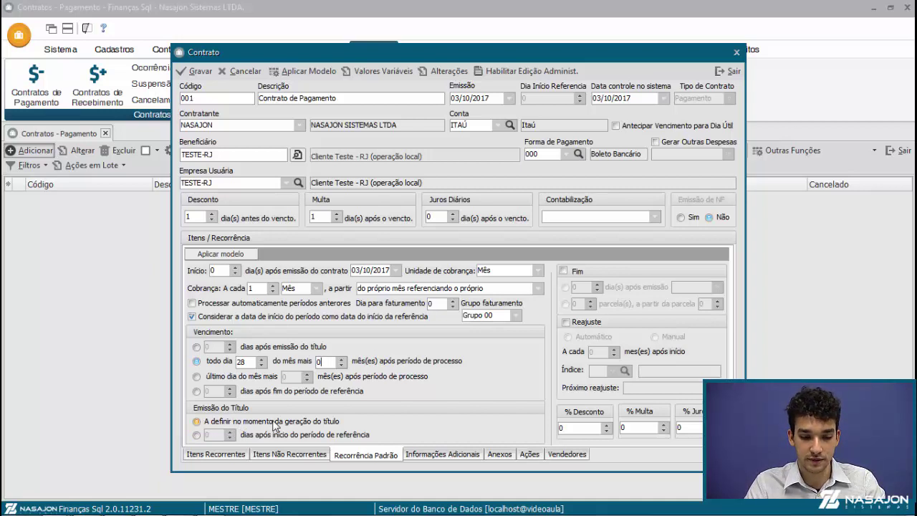
left_click(200, 434)
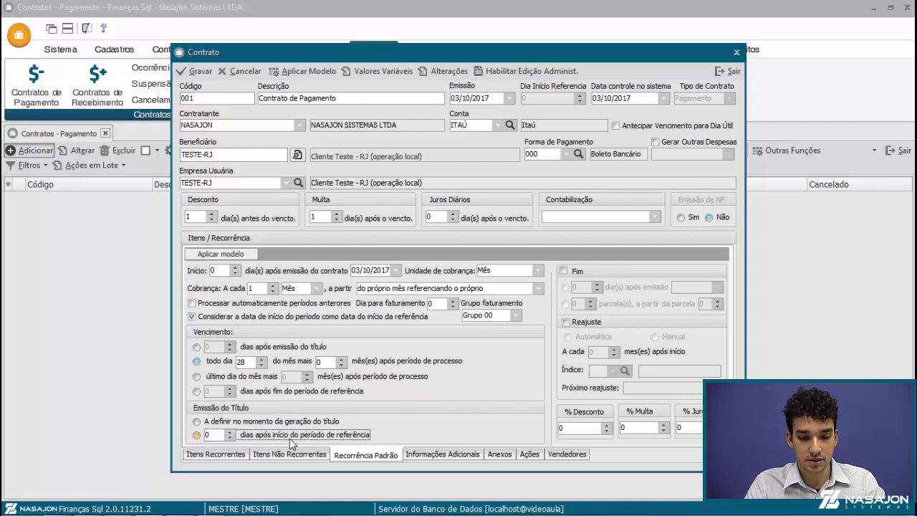
left_click(196, 422)
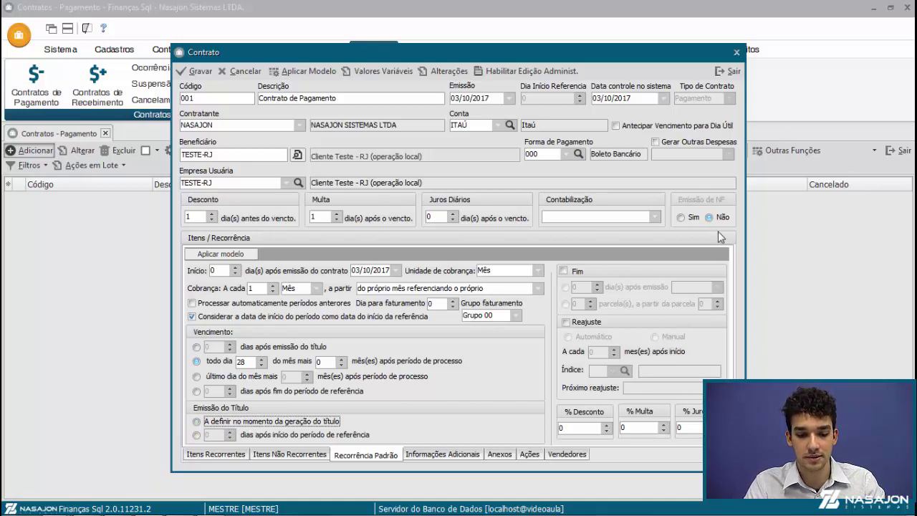
- Enable the recurrence end (Fim) at 120 days after issue, leaving readjustment (Reajuste) disabled
left_click(564, 272)
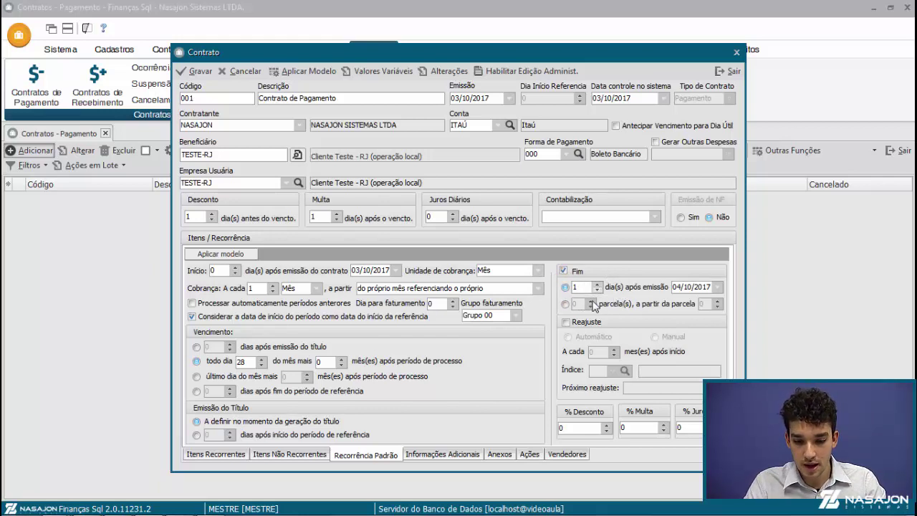
left_click(565, 303)
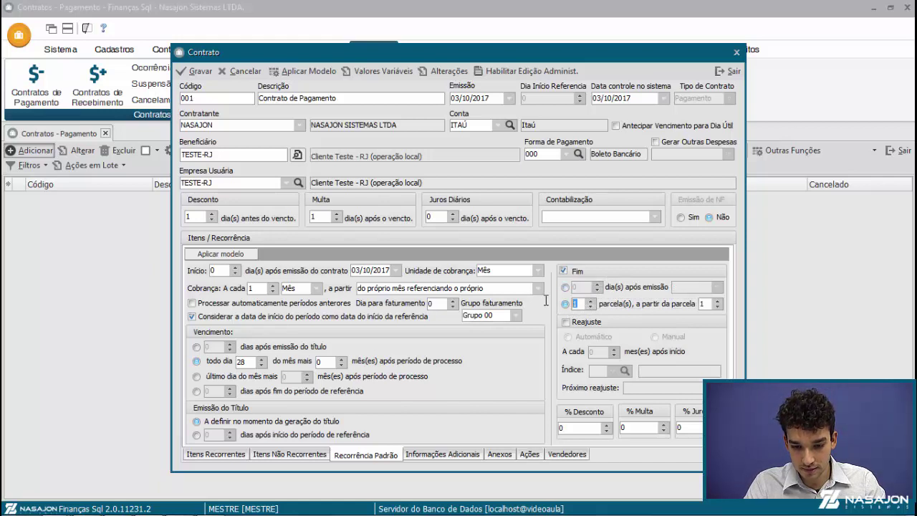
left_click(565, 287)
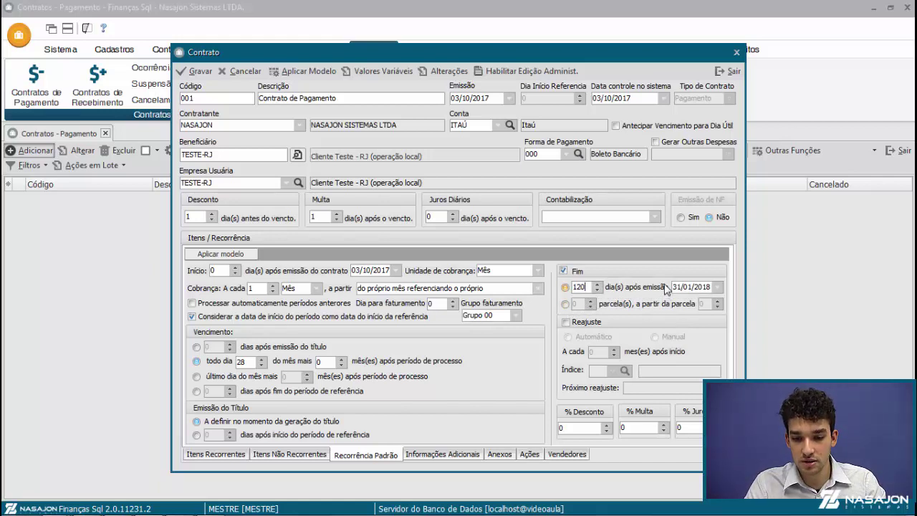
left_click(567, 323)
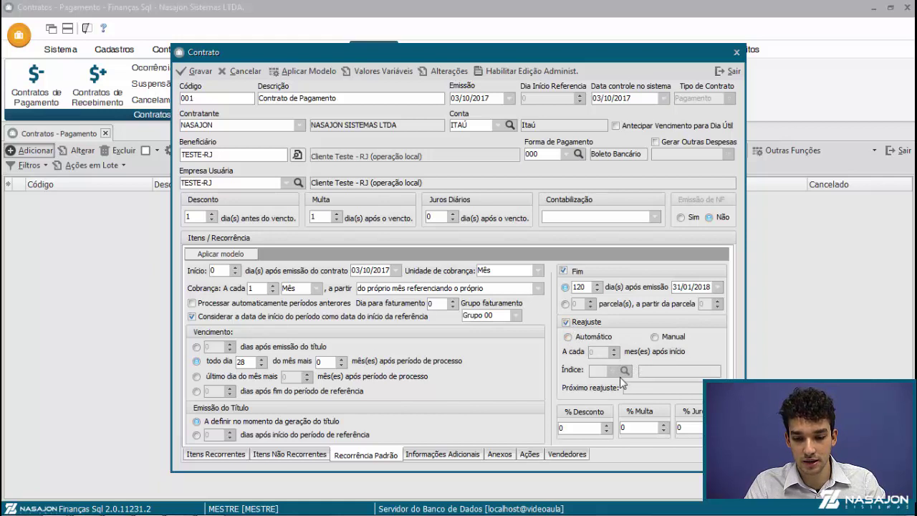
left_click(572, 324)
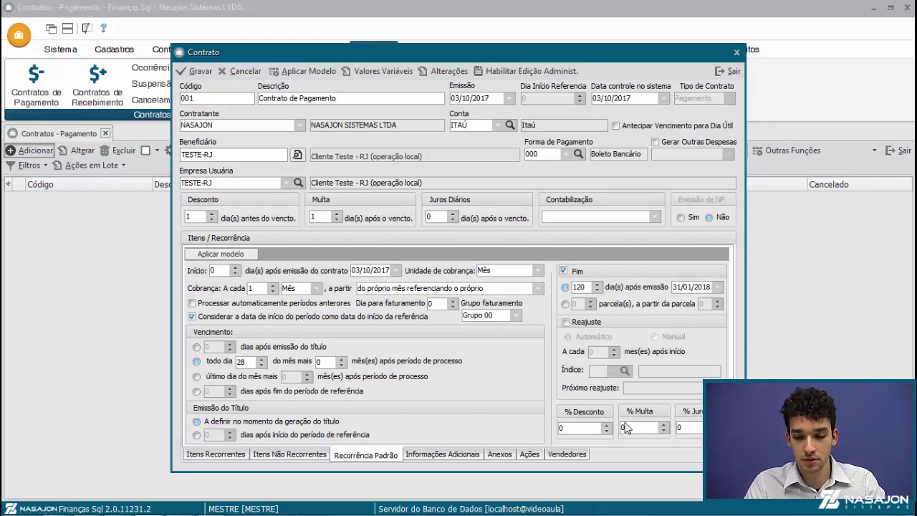
- Review the contract's additional information (Informações Adicionais), attachments (Anexos) and actions (Ações)
left_click(444, 454)
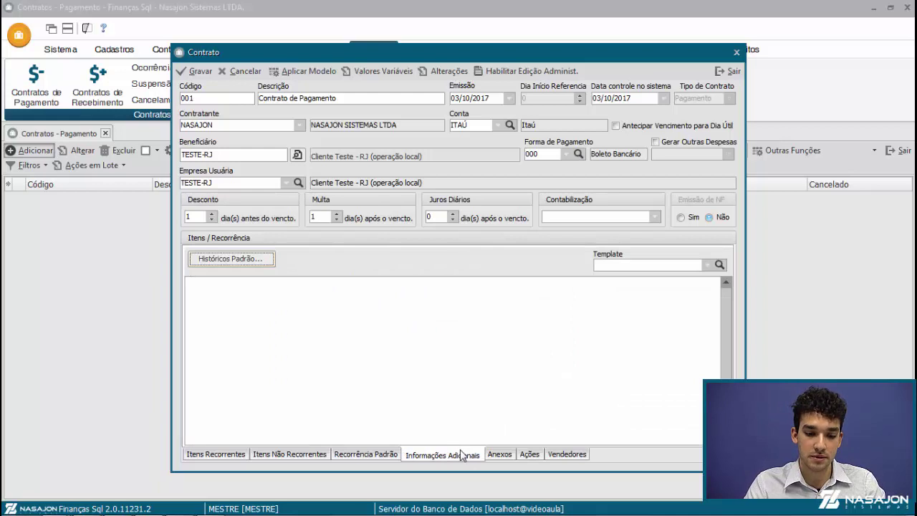
left_click(501, 455)
left_click(529, 455)
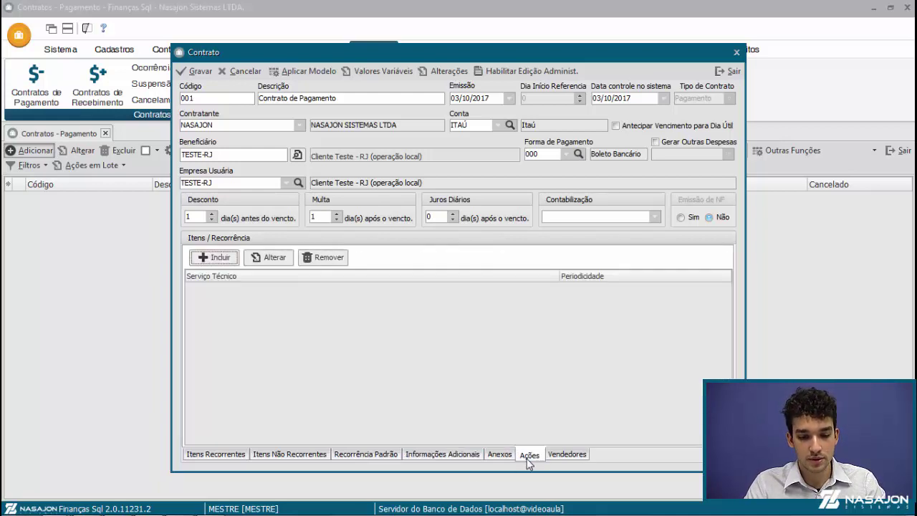
- Check the contract's sellers (Vendedores), set its accounting (Contabilização) to Não Contabilizar, and save the contract
left_click(566, 454)
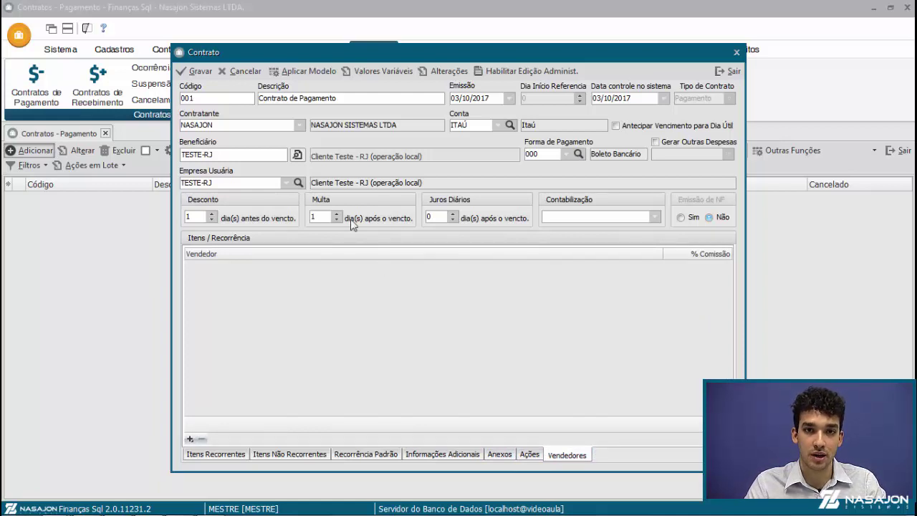
left_click(189, 74)
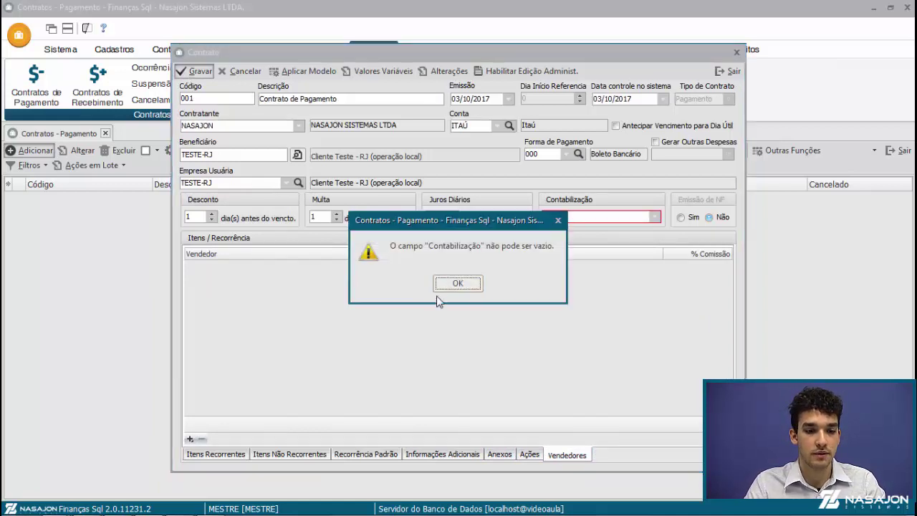
key("Return")
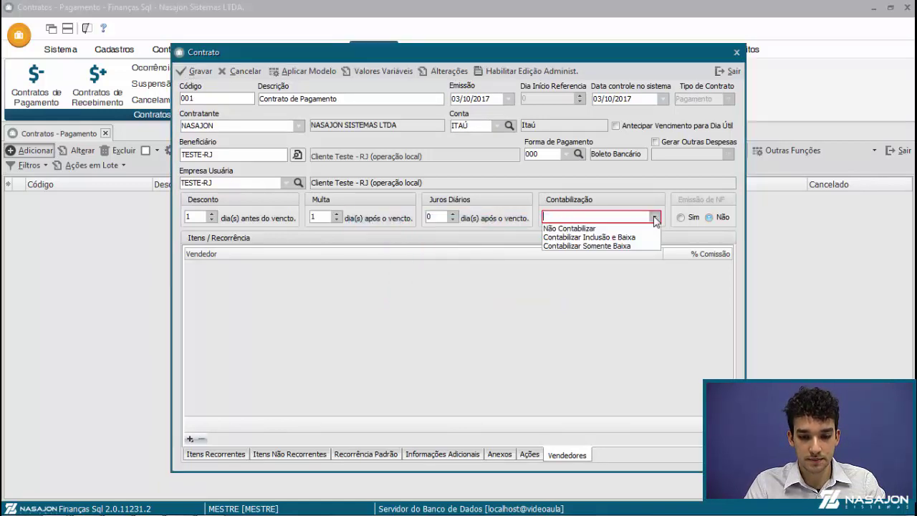
left_click(655, 217)
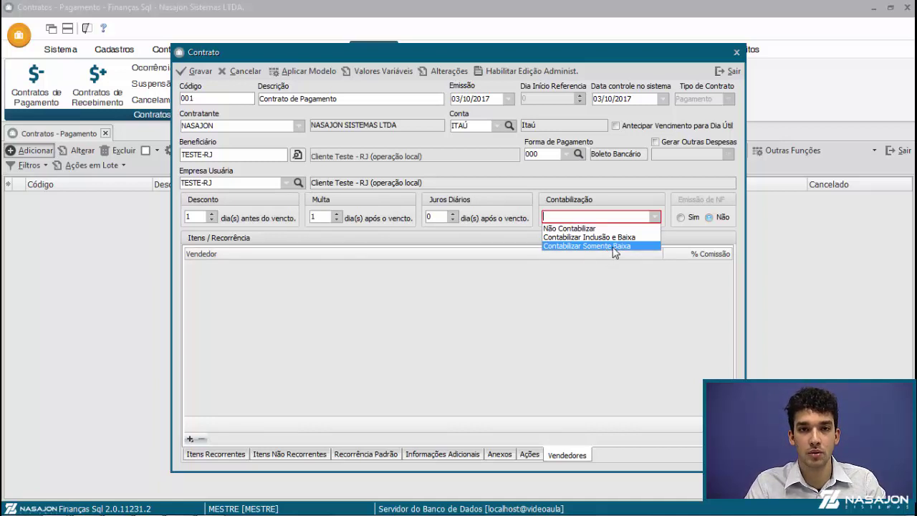
left_click(579, 228)
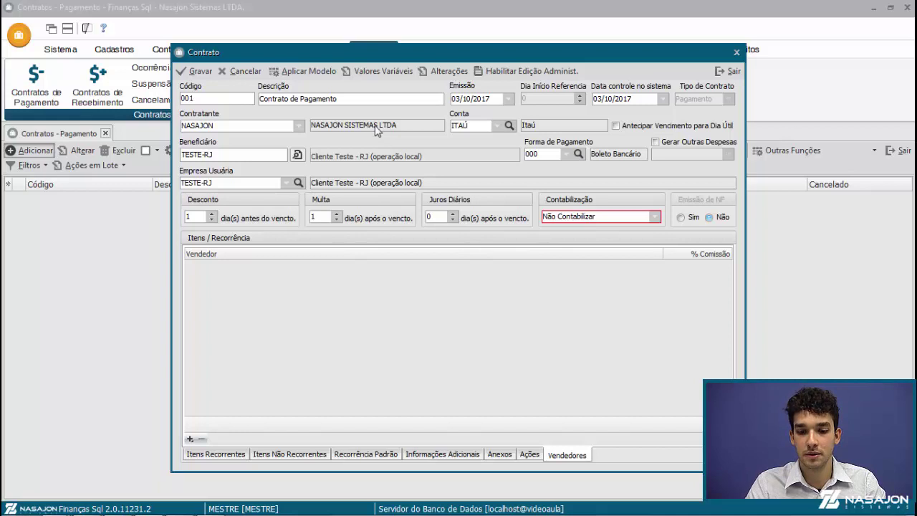
left_click(197, 71)
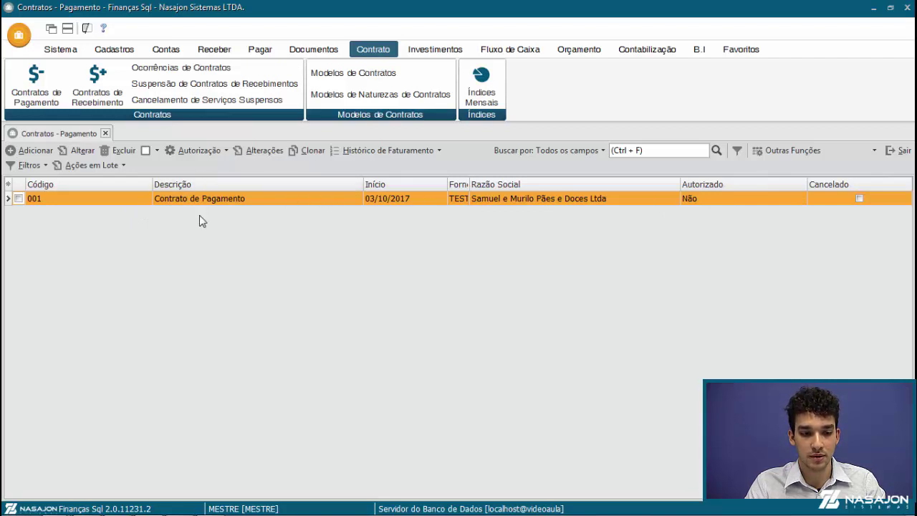
left_click(206, 152)
left_click(212, 170)
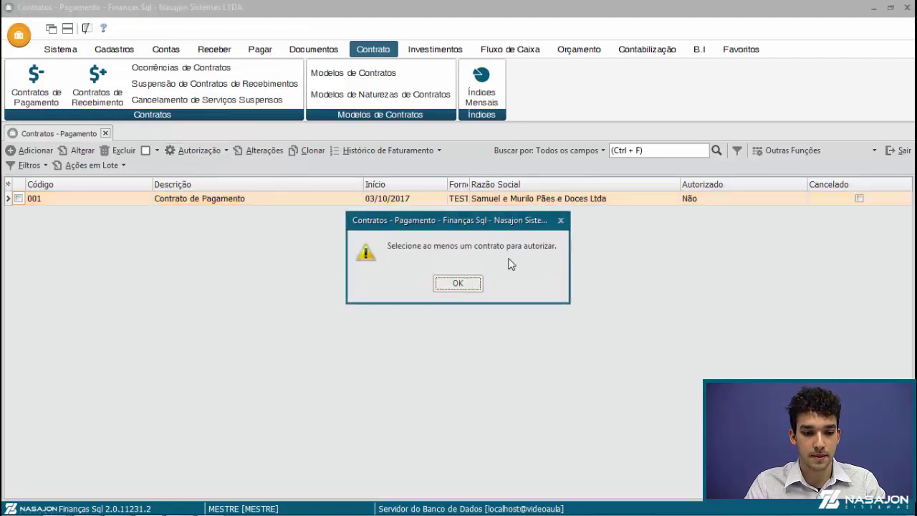
left_click(447, 285)
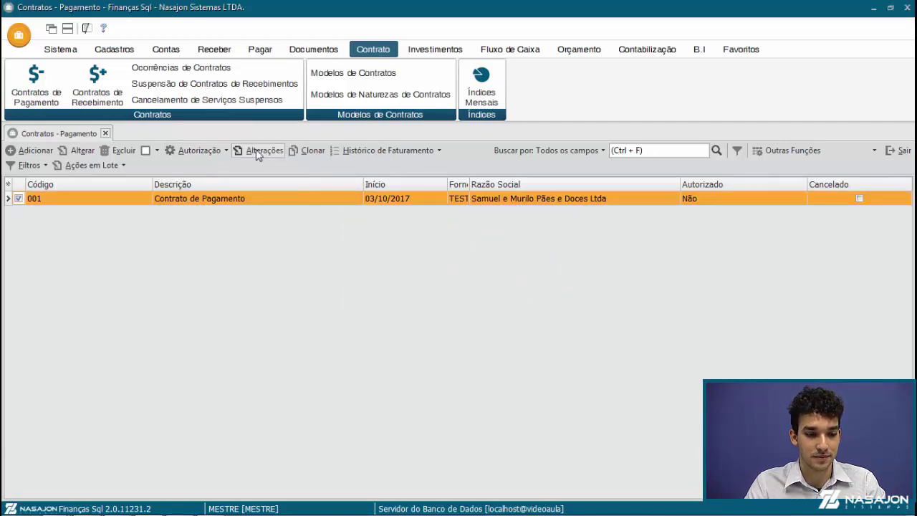
- Mark payment contract 001 in the contract list and authorize it for processing
left_click(205, 151)
left_click(205, 171)
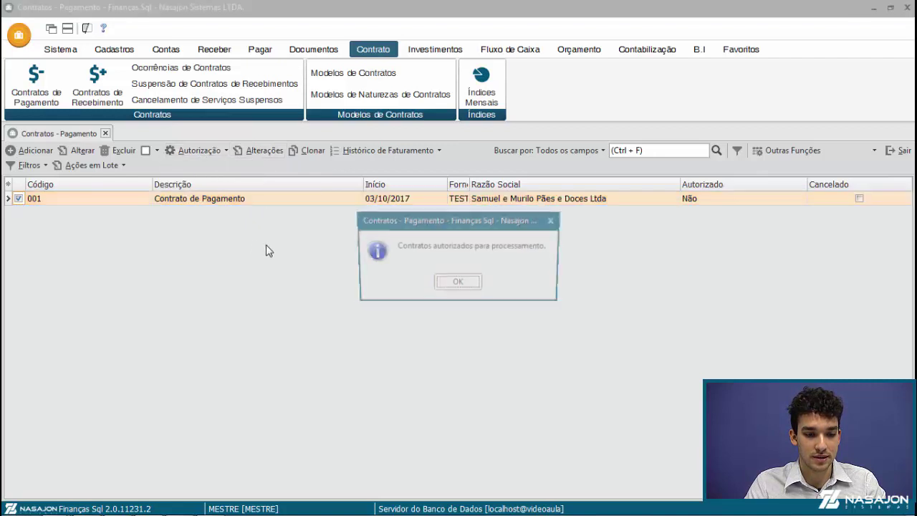
left_click(456, 285)
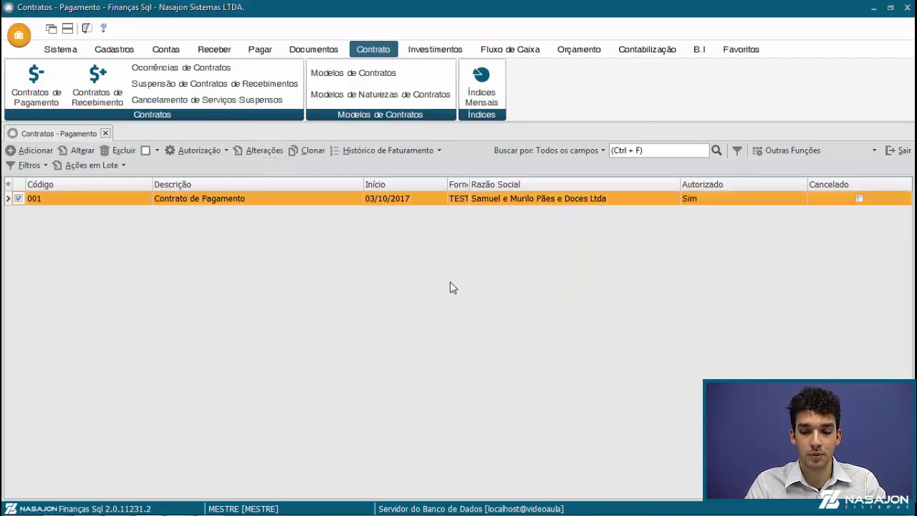